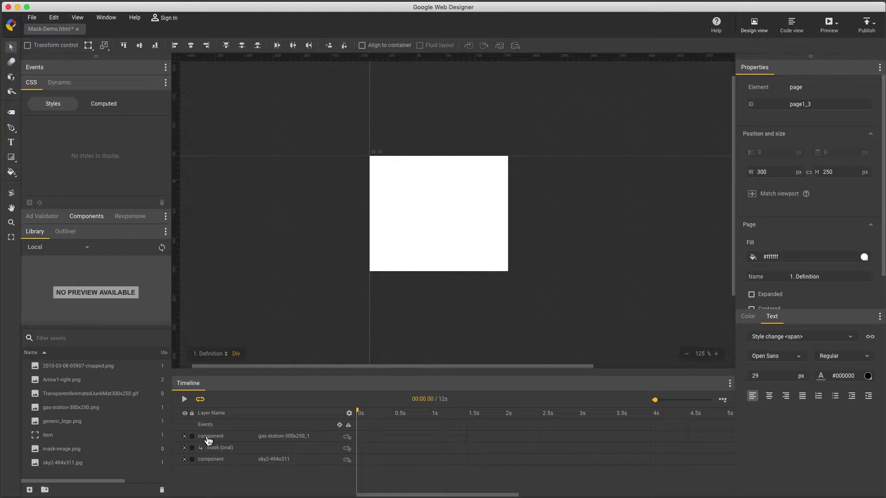
Step: Turn on the gas-station image, its oval mask and the sky layer in the Timeline
{"action": "left_click", "coordinate": [185, 437]}
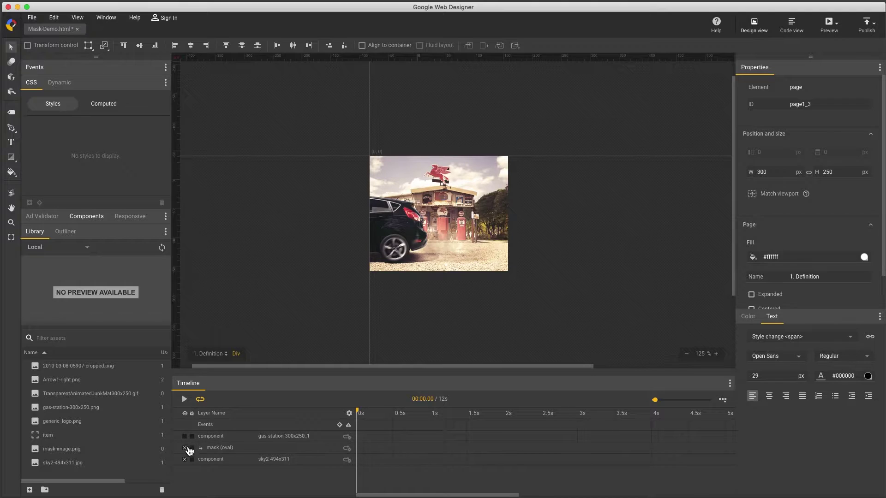
{"action": "left_click", "coordinate": [185, 448]}
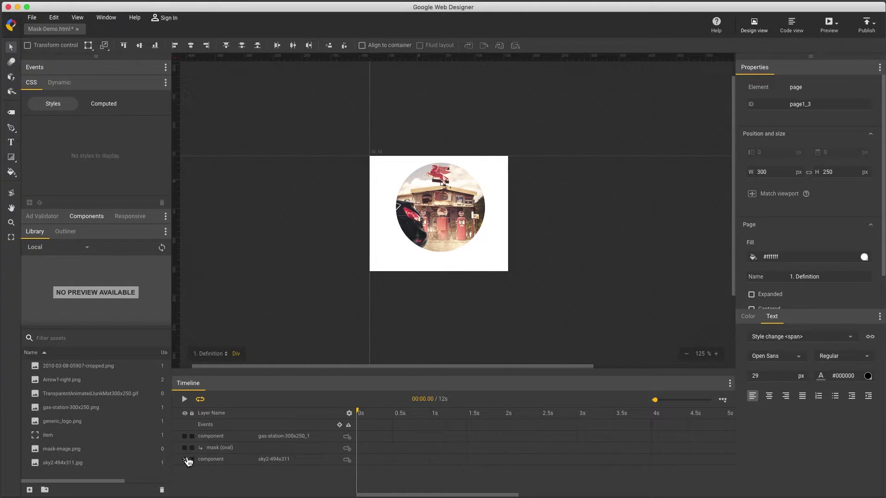
{"action": "left_click", "coordinate": [185, 460]}
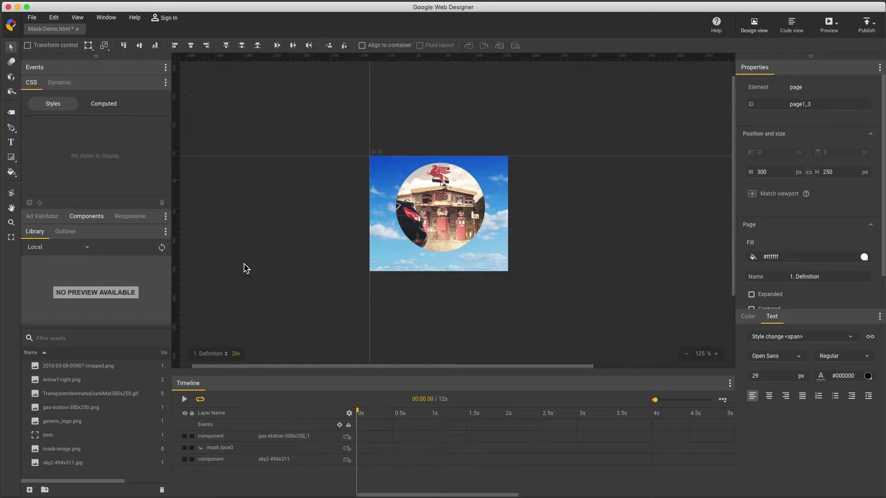
Step: Go to page 2. Rectangle, then play and pause its masked-text animation
{"action": "left_click", "coordinate": [224, 354]}
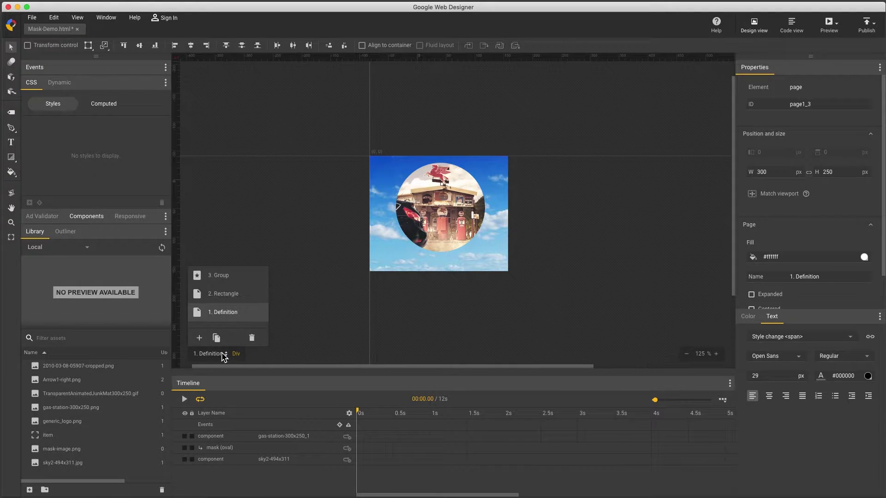
{"action": "left_click", "coordinate": [224, 295]}
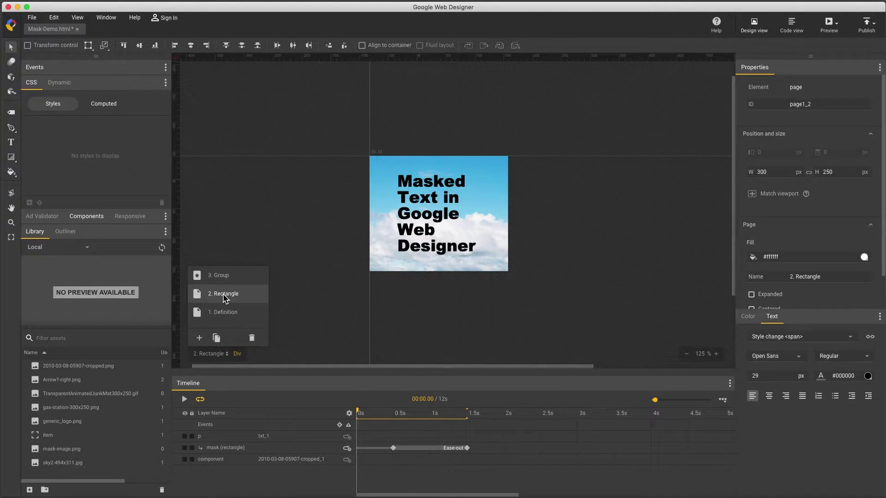
{"action": "left_click", "coordinate": [184, 399]}
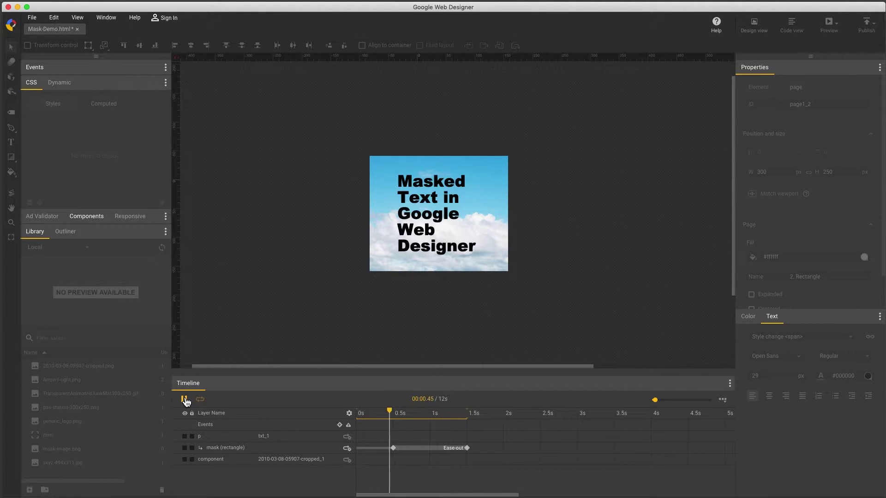
{"action": "left_click", "coordinate": [184, 399]}
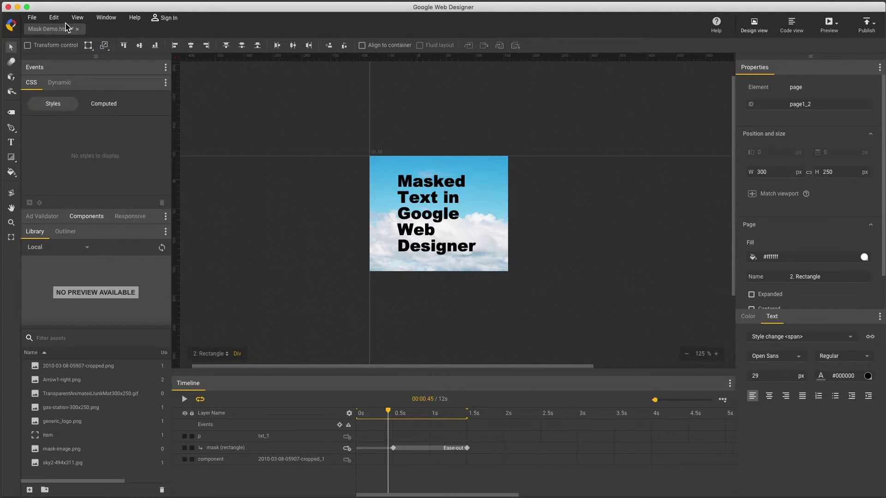
Step: Create a new blank file named demo.html
{"action": "left_click", "coordinate": [34, 21]}
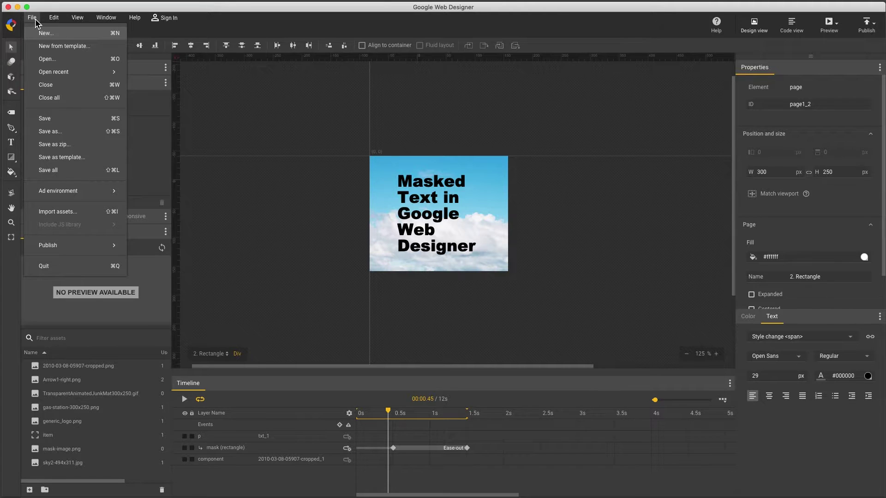
{"action": "left_click", "coordinate": [49, 34]}
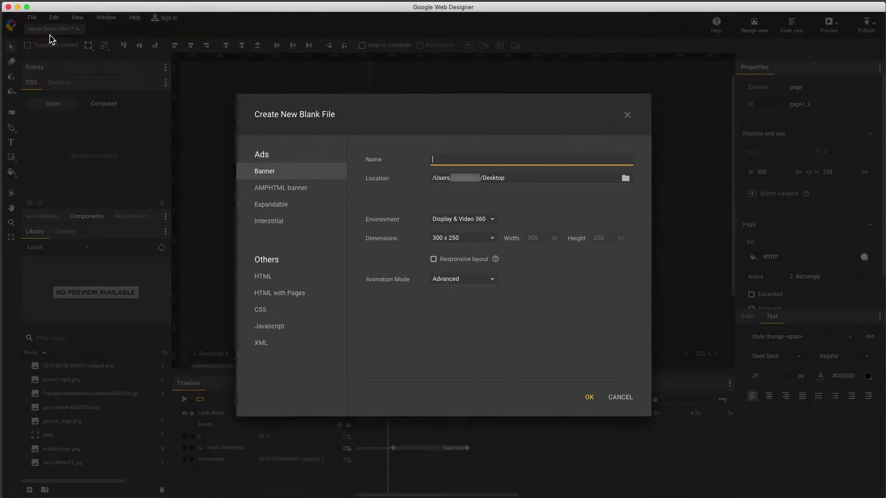
{"action": "type", "text": "demo"}
{"action": "key", "text": "Return"}
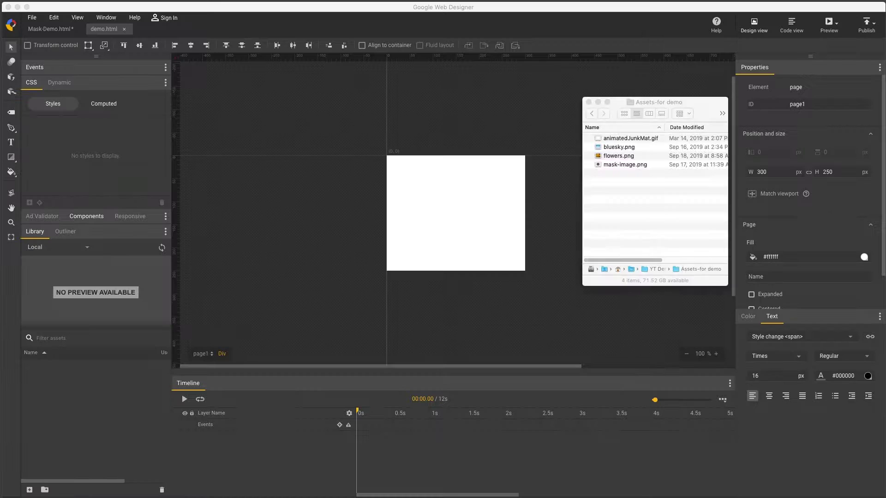
Step: Import all four demo image files into the Library and select bluesky.png
{"action": "left_click", "coordinate": [638, 166]}
{"action": "key", "text": "super+a"}
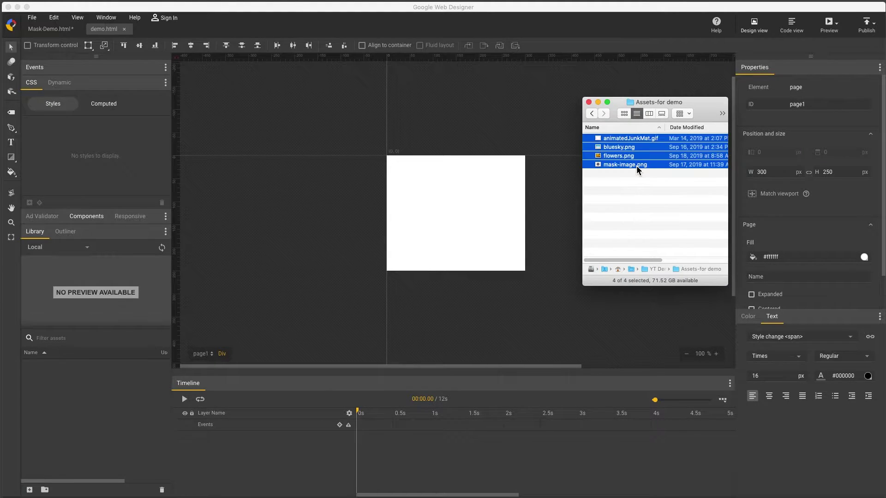
{"action": "left_click_drag", "start_coordinate": [636, 165], "coordinate": [127, 408]}
{"action": "left_click", "coordinate": [64, 381]}
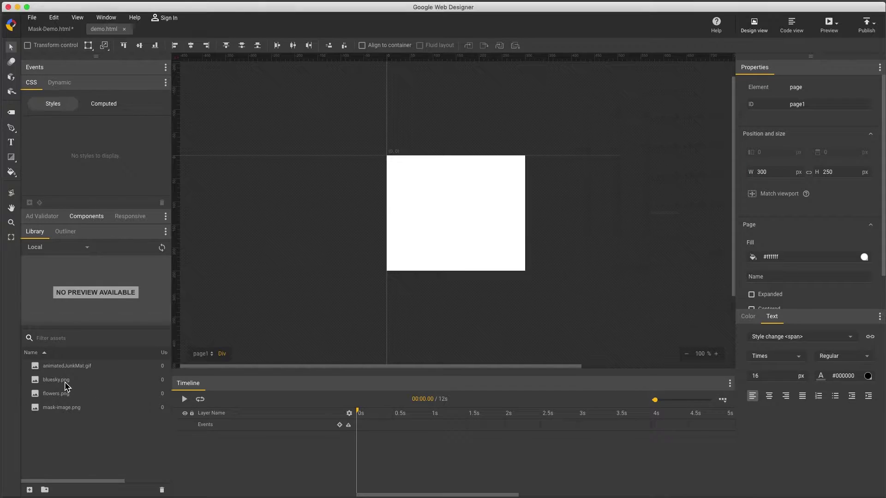
Step: Drop bluesky.png on the stage and align it to the stage's left and top at 0,0
{"action": "left_click_drag", "start_coordinate": [64, 383], "coordinate": [462, 212]}
{"action": "left_click", "coordinate": [375, 45]}
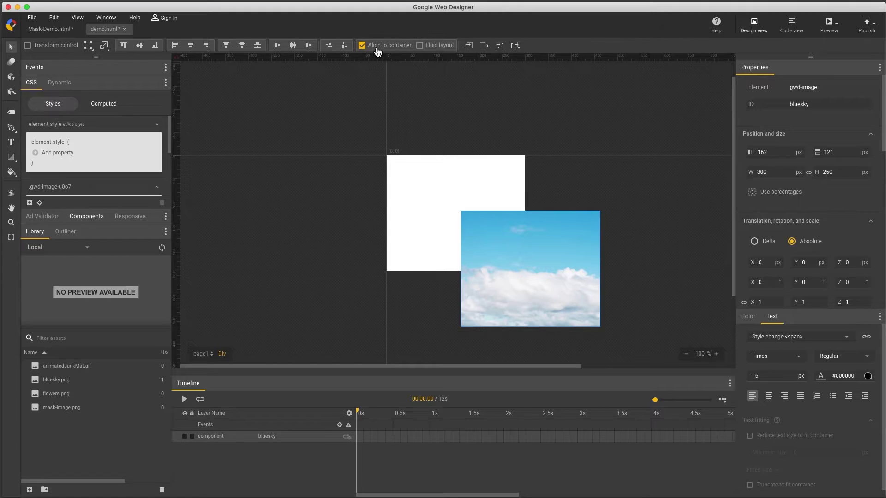
{"action": "left_click", "coordinate": [175, 46]}
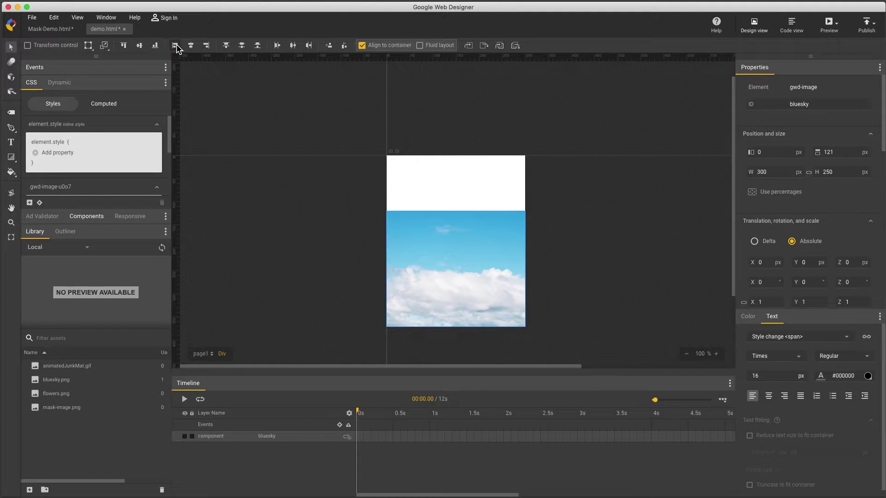
{"action": "left_click", "coordinate": [123, 45]}
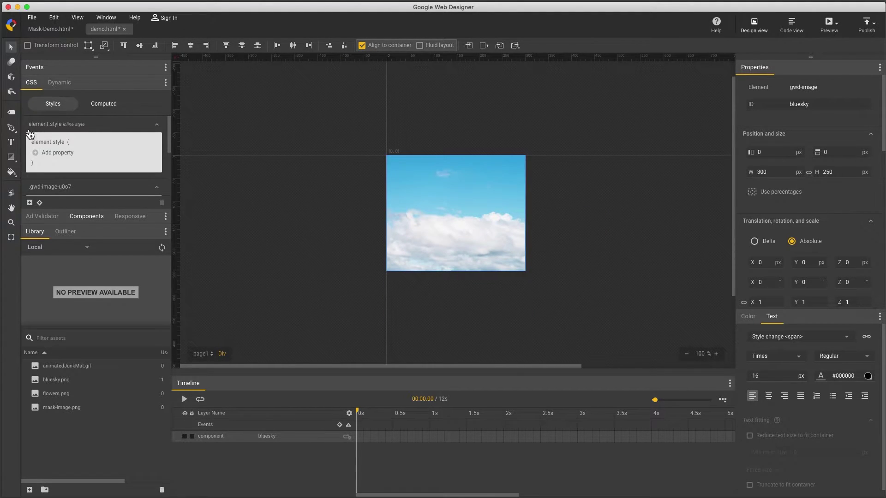
Step: Draw a text box over the sky and paste 'Masked Text in Google Web Designer'
{"action": "left_click", "coordinate": [11, 144]}
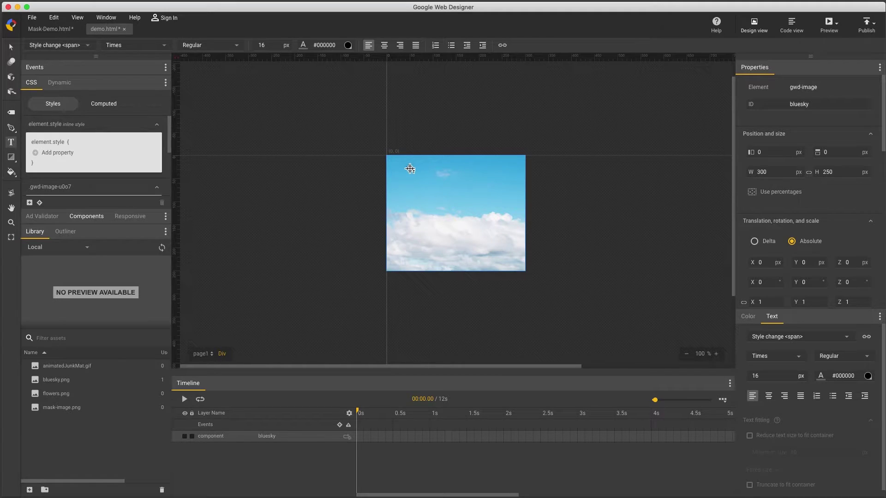
{"action": "left_click_drag", "start_coordinate": [409, 167], "coordinate": [502, 265]}
{"action": "type", "text": "Masked Text in Google Web Designer"}
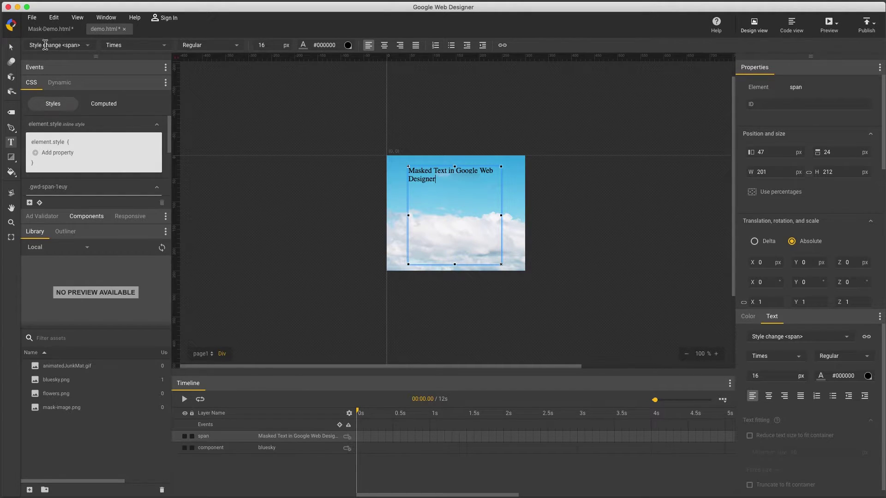
{"action": "left_click", "coordinate": [11, 47]}
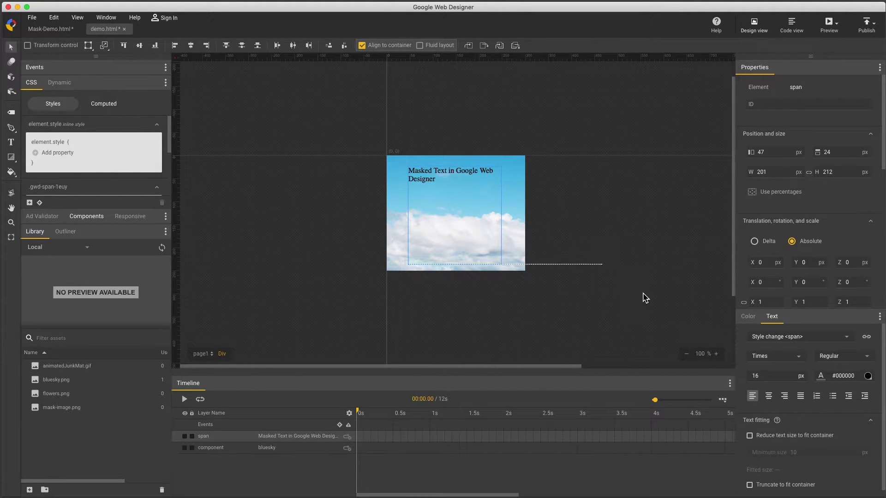
Step: Set the headline font to Arial Black at 35 px
{"action": "left_click", "coordinate": [759, 356]}
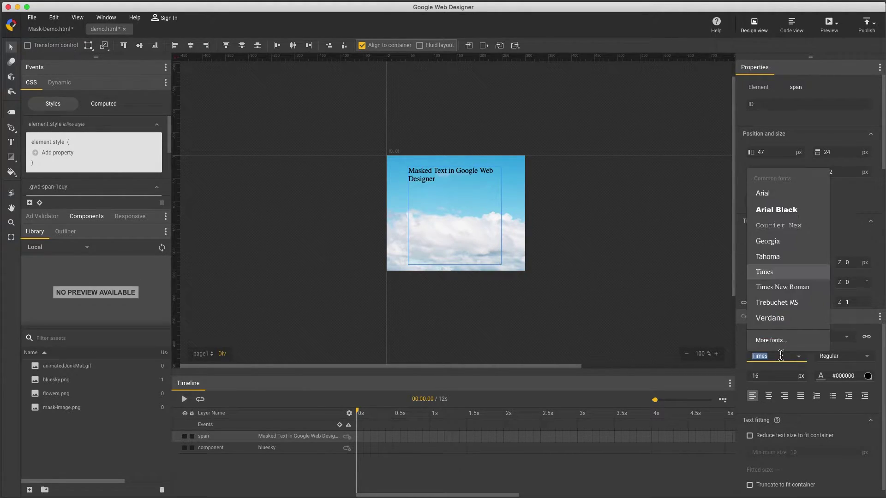
{"action": "left_click", "coordinate": [777, 209]}
{"action": "left_click", "coordinate": [783, 376]}
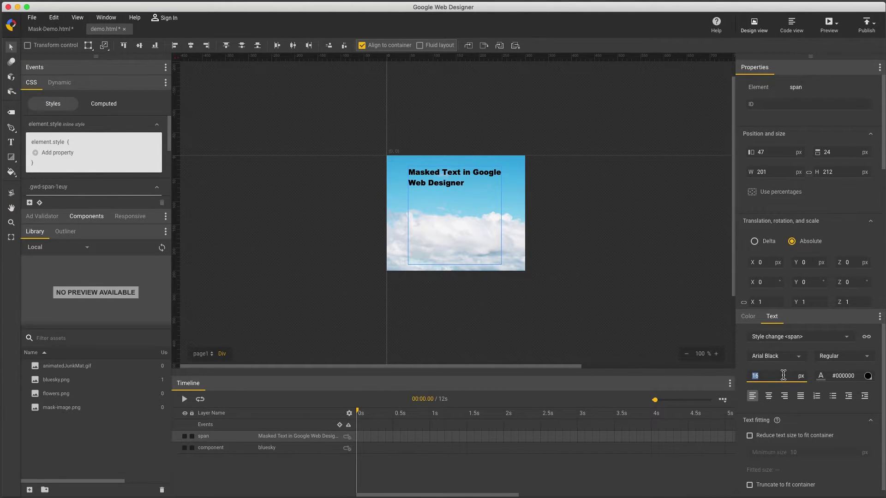
{"action": "key", "text": "Up"}
{"action": "key", "text": "Up"}
{"action": "key", "text": "Up"}
{"action": "key", "text": "Up"}
{"action": "key", "text": "Up"}
{"action": "key", "text": "Up"}
{"action": "key", "text": "Up"}
{"action": "key", "text": "Up"}
{"action": "key", "text": "Up"}
{"action": "key", "text": "Up"}
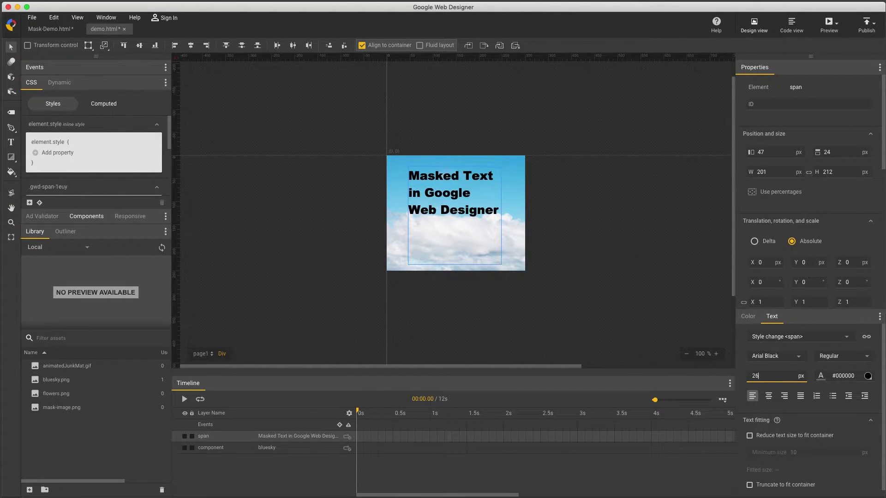
{"action": "key", "text": "Up"}
{"action": "key", "text": "Up"}
{"action": "key", "text": "Up"}
{"action": "key", "text": "Up"}
{"action": "key", "text": "Up"}
{"action": "key", "text": "Up"}
{"action": "key", "text": "Up"}
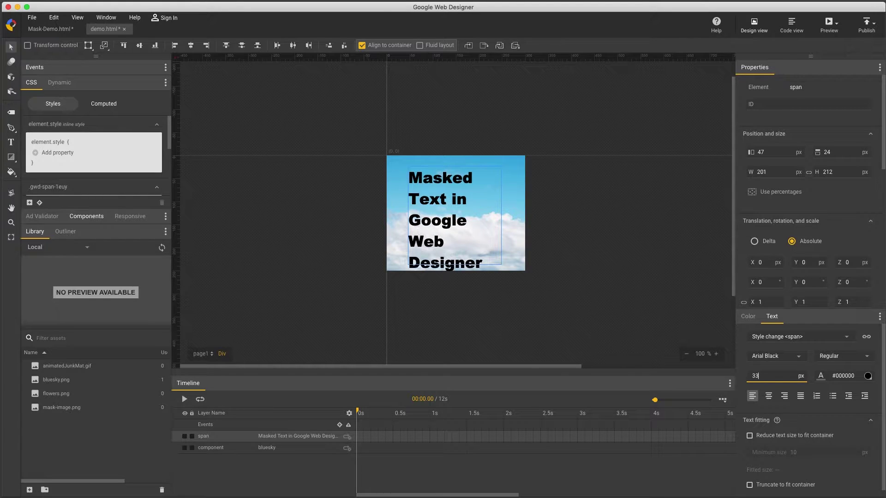
{"action": "key", "text": "Up"}
{"action": "key", "text": "Up"}
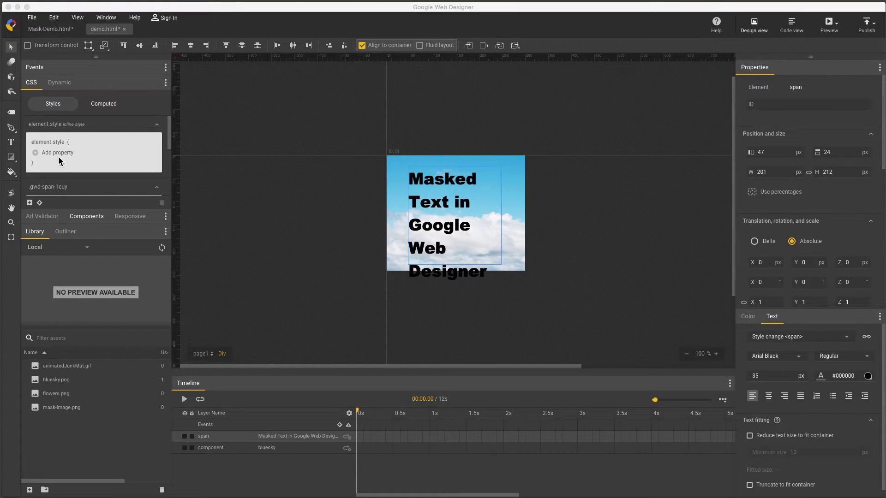
Step: Add line-height: 1 to the text's CSS rule
{"action": "left_click", "coordinate": [140, 207]}
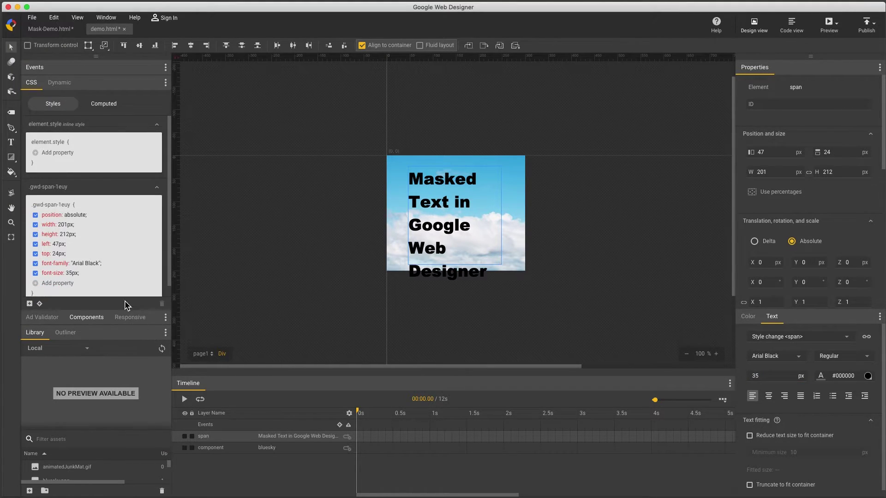
{"action": "left_click", "coordinate": [39, 287]}
{"action": "type", "text": "line-height"}
{"action": "key", "text": "Tab"}
{"action": "key", "text": "Return"}
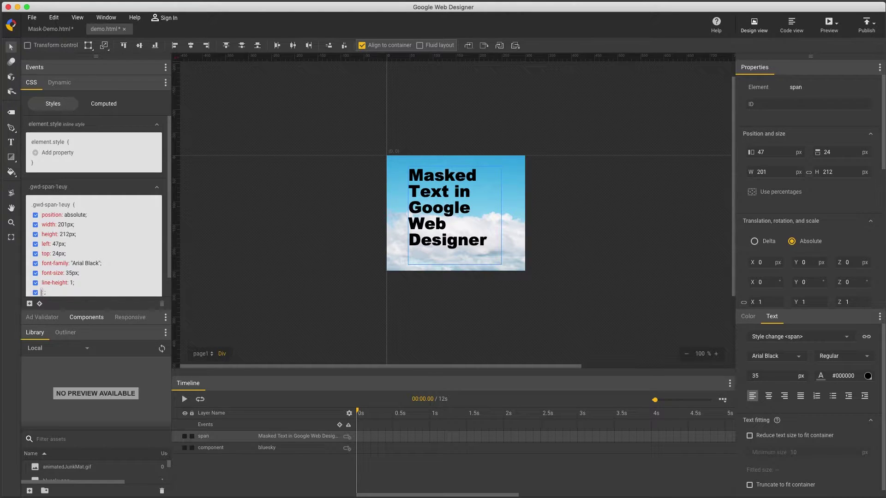
Step: Move the headline to 62, 33 and draw a rectangle mask over its top lines
{"action": "left_click_drag", "start_coordinate": [437, 197], "coordinate": [445, 203]}
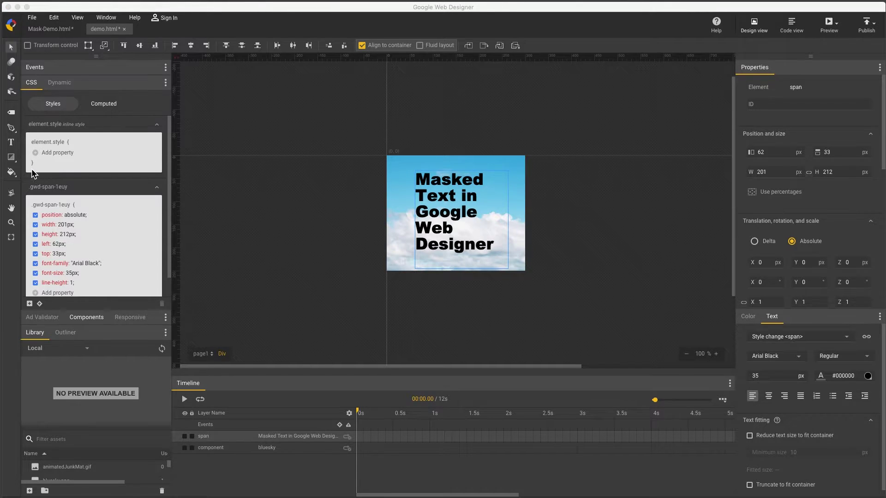
{"action": "left_click", "coordinate": [14, 161]}
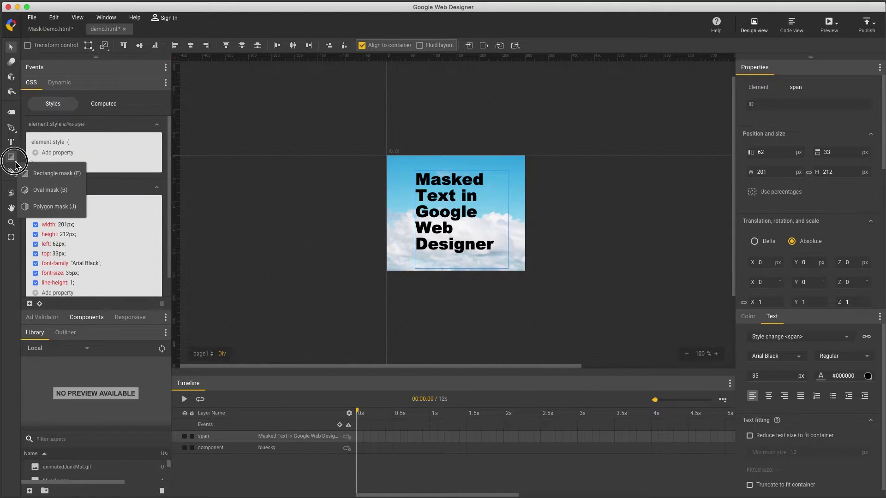
{"action": "left_click", "coordinate": [73, 178]}
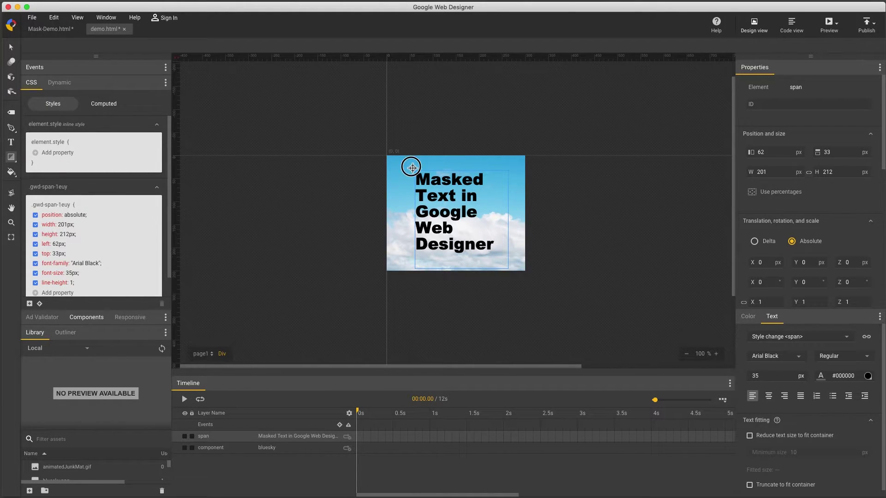
{"action": "left_click_drag", "start_coordinate": [412, 167], "coordinate": [519, 216]}
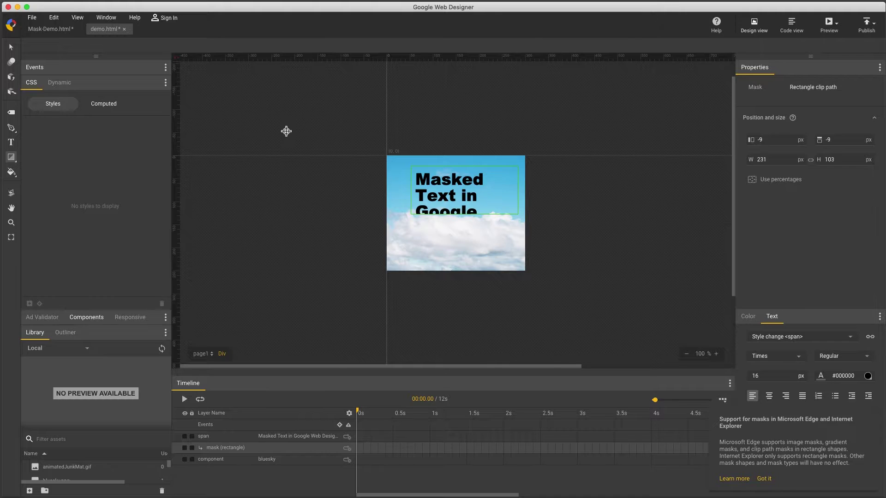
Step: Raise the mask height to 203 and add mask keyframes at 0.5s and 1s
{"action": "left_click", "coordinate": [848, 158]}
{"action": "key", "text": "shift+Up"}
{"action": "key", "text": "shift+Up"}
{"action": "key", "text": "shift+Up"}
{"action": "key", "text": "shift+Up"}
{"action": "key", "text": "shift+Up"}
{"action": "key", "text": "shift+Up"}
{"action": "key", "text": "shift+Up"}
{"action": "key", "text": "shift+Up"}
{"action": "key", "text": "shift+Up"}
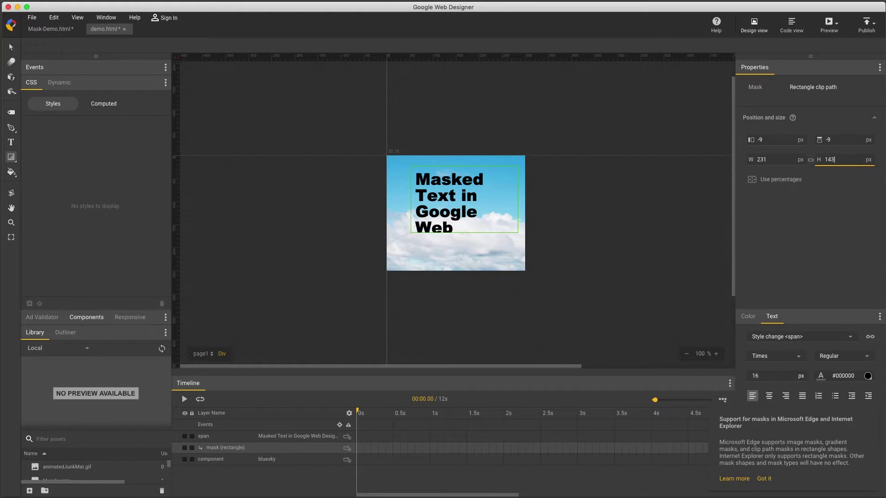
{"action": "key", "text": "shift+Up"}
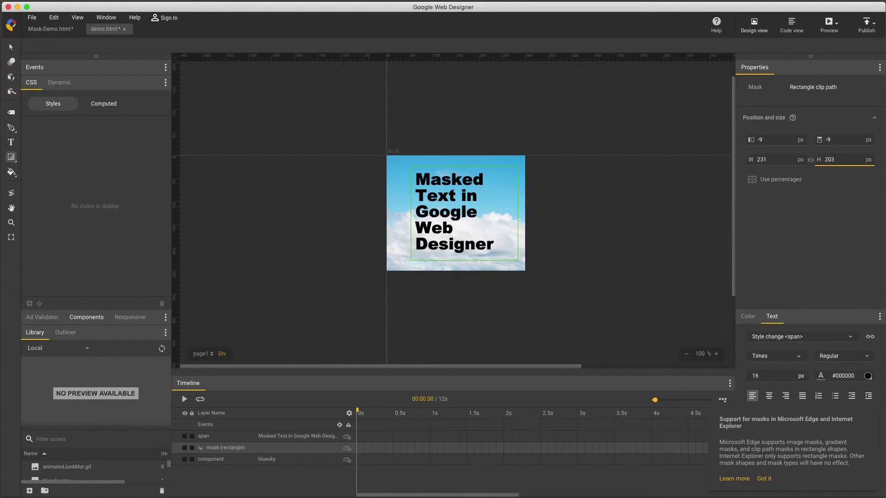
{"action": "left_click", "coordinate": [397, 457]}
{"action": "left_click", "coordinate": [400, 460]}
{"action": "left_click", "coordinate": [431, 454]}
{"action": "left_click", "coordinate": [439, 460]}
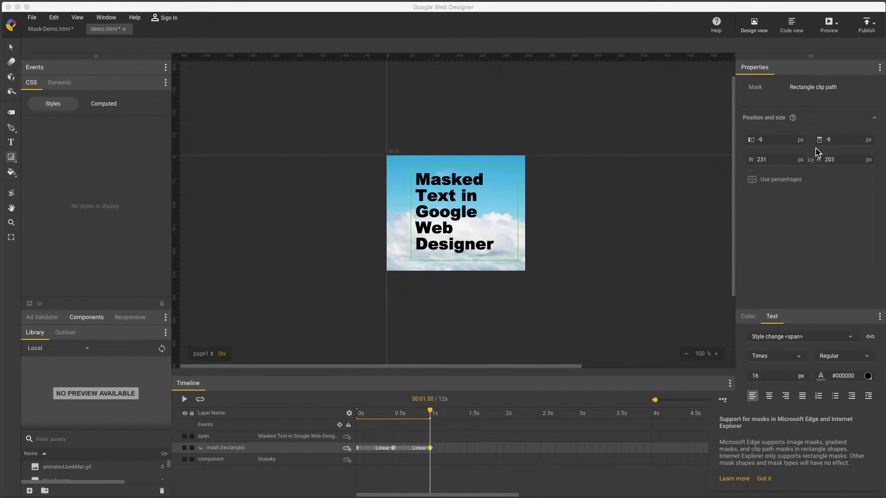
Step: At 1s, move the mask top to 89 and set its height to 0
{"action": "left_click_drag", "start_coordinate": [853, 142], "coordinate": [844, 96]}
{"action": "left_click", "coordinate": [841, 158]}
{"action": "type", "text": "0"}
{"action": "key", "text": "Return"}
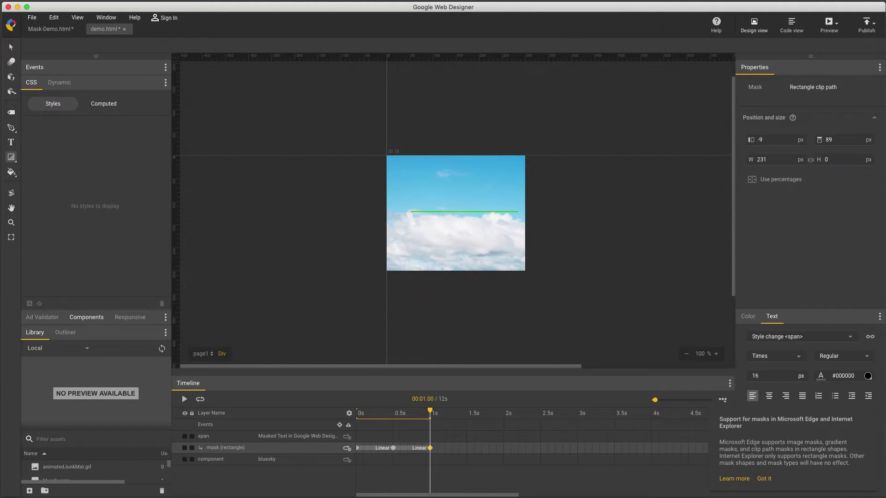
Step: Apply Ease-out to the closing span and play the animation to check it
{"action": "right_click", "coordinate": [416, 449]}
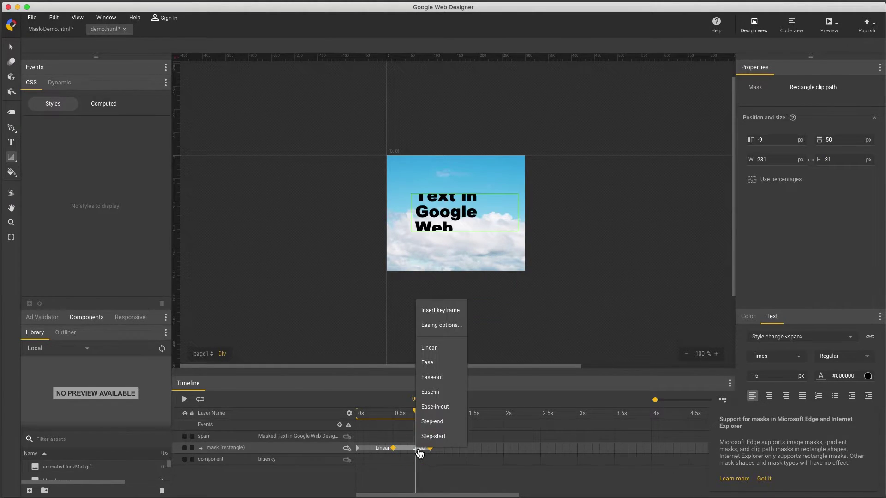
{"action": "left_click", "coordinate": [433, 378]}
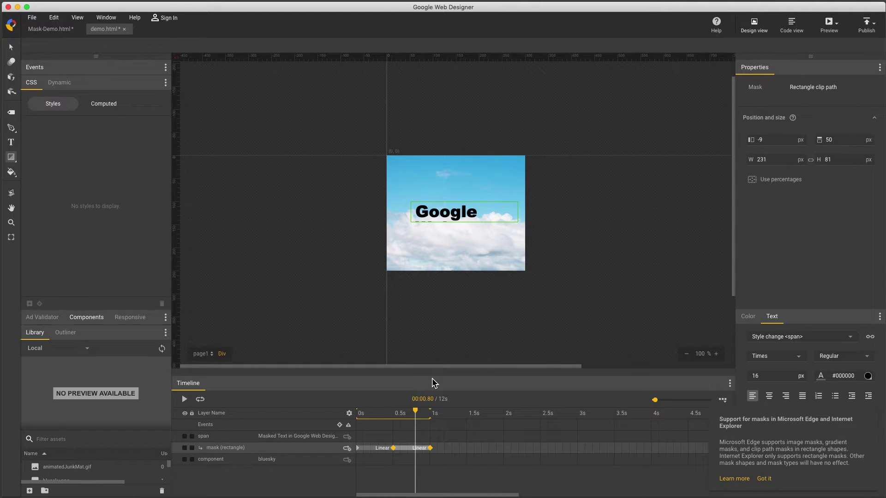
{"action": "left_click", "coordinate": [185, 399]}
{"action": "left_click", "coordinate": [184, 400]}
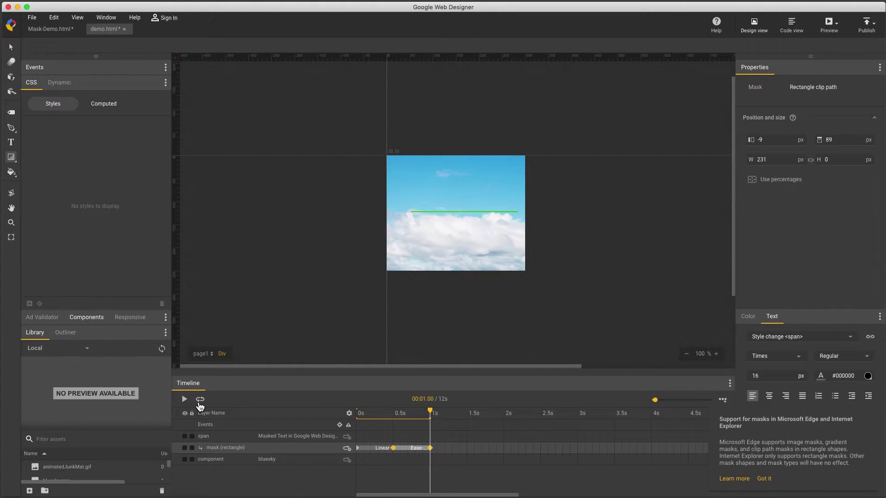
{"action": "left_click", "coordinate": [185, 400]}
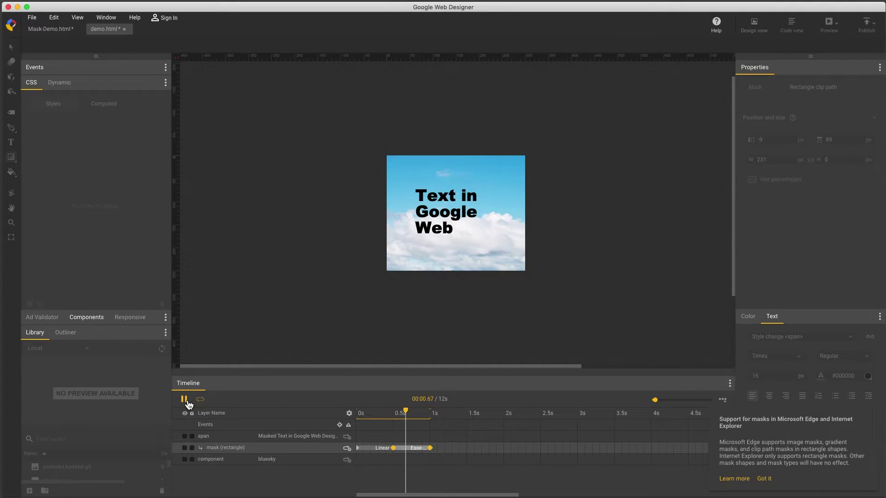
Step: Stop playback, delete the rectangle mask, and draw a 104×104 px oval mask over the text
{"action": "left_click", "coordinate": [188, 402]}
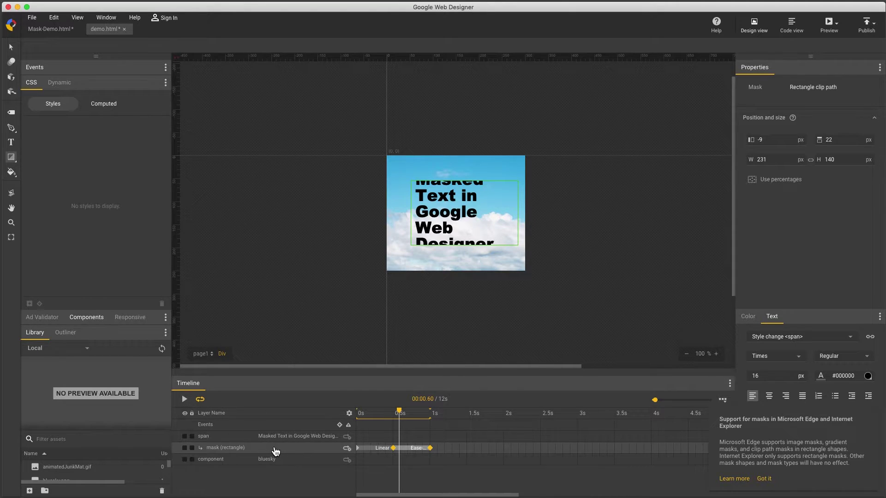
{"action": "key", "text": "Delete"}
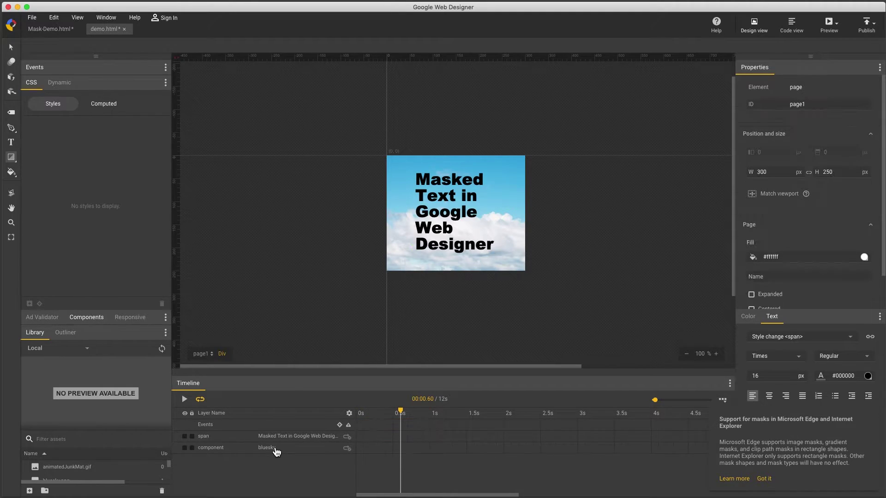
{"action": "left_click", "coordinate": [11, 158]}
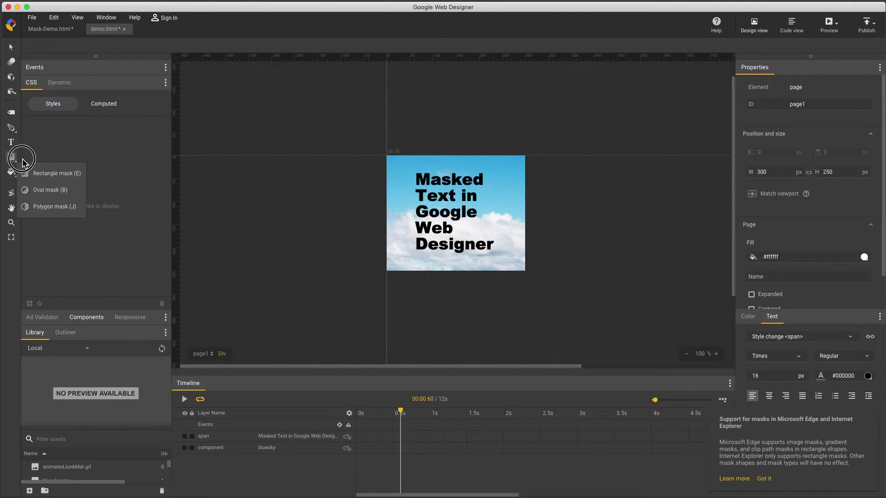
{"action": "left_click", "coordinate": [50, 188]}
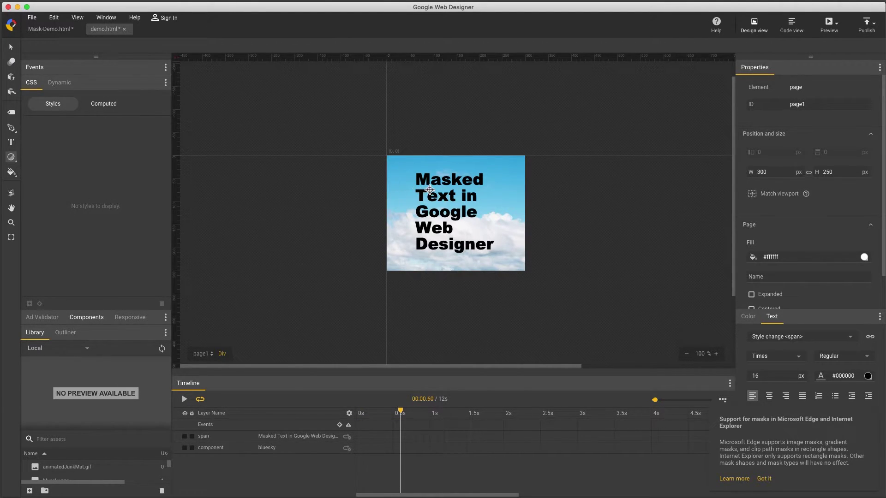
{"action": "left_click_drag", "start_coordinate": [424, 189], "coordinate": [473, 236]}
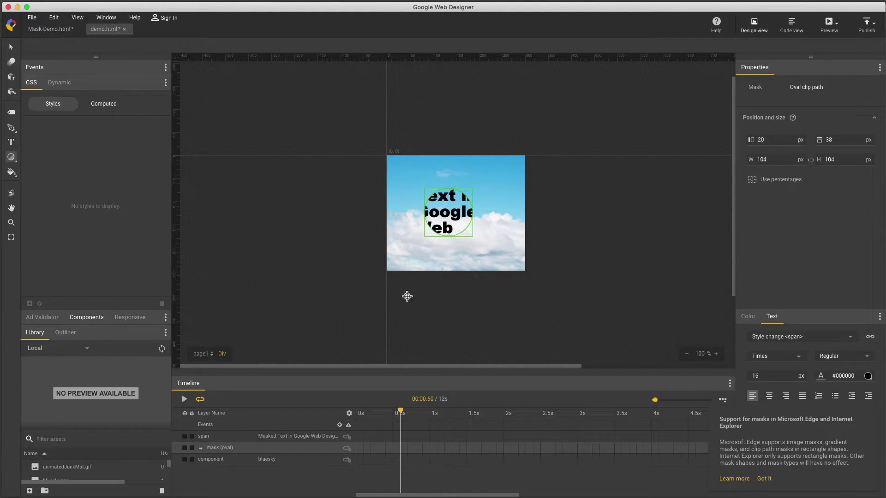
Step: Add oval mask keyframes at 0.5s and 1s
{"action": "right_click", "coordinate": [396, 448]}
{"action": "left_click", "coordinate": [404, 460]}
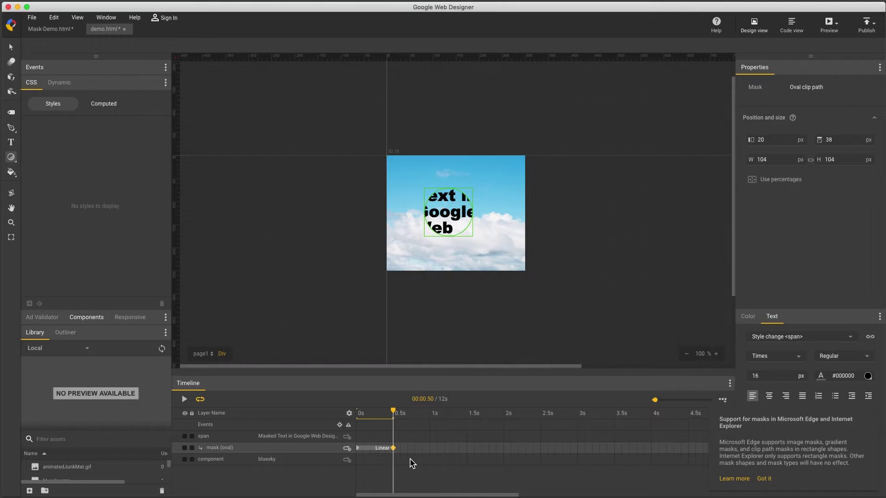
{"action": "left_click", "coordinate": [430, 449]}
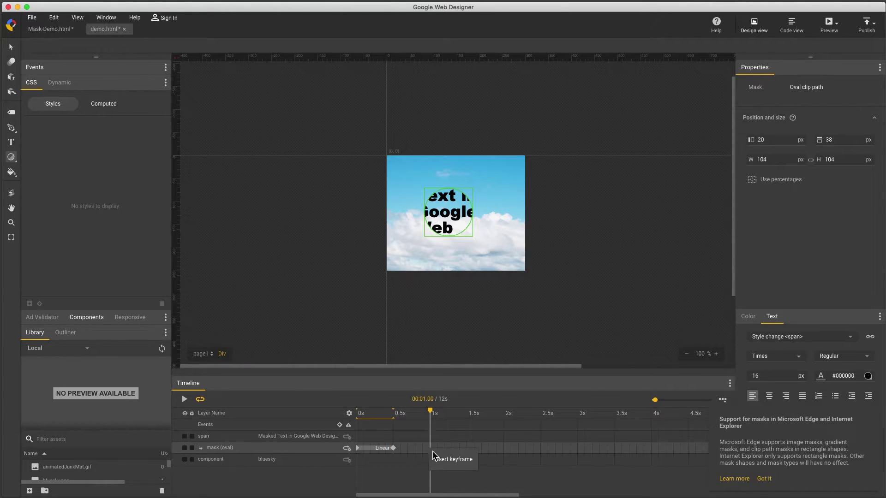
{"action": "left_click", "coordinate": [433, 454]}
Step: Shrink the mask to 0×0 at 0.5s, hide the mask layer, and return to the Selection tool
{"action": "left_click", "coordinate": [395, 449]}
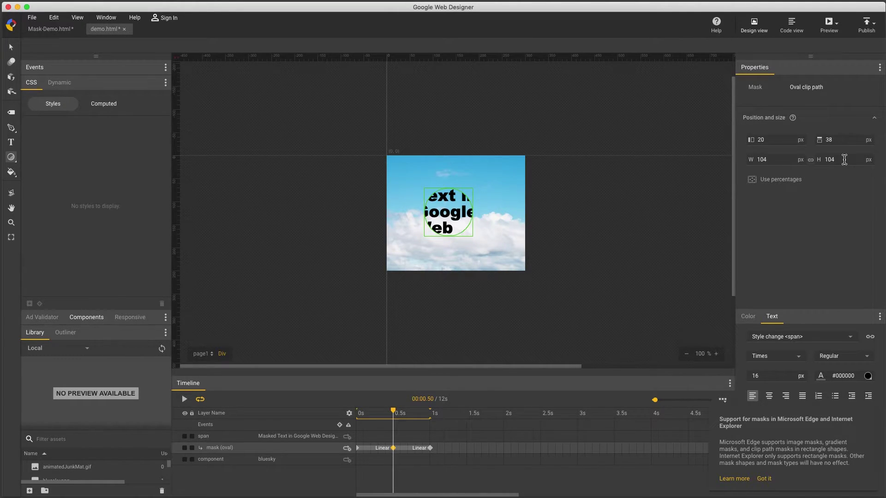
{"action": "left_click_drag", "start_coordinate": [844, 159], "coordinate": [847, 222]}
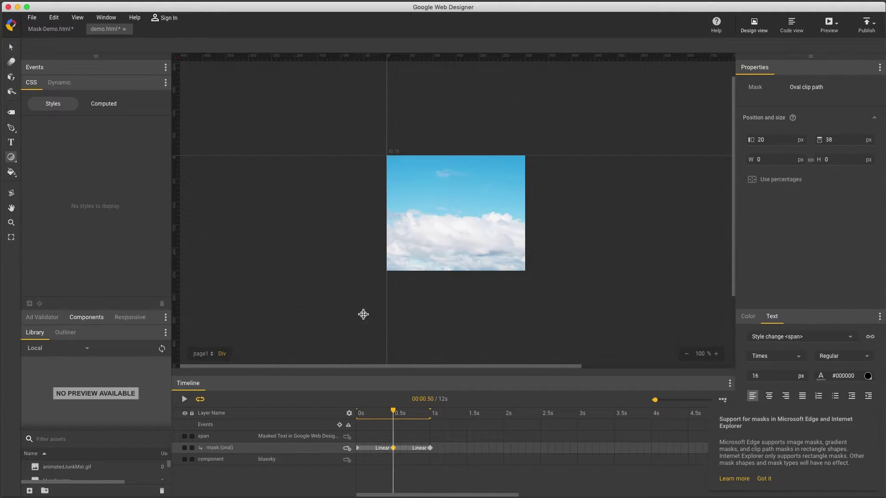
{"action": "left_click", "coordinate": [185, 448]}
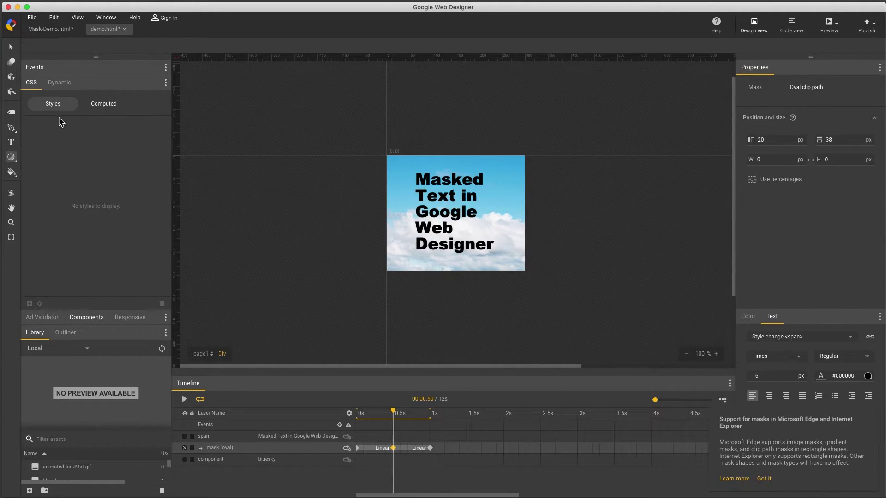
{"action": "left_click", "coordinate": [10, 48]}
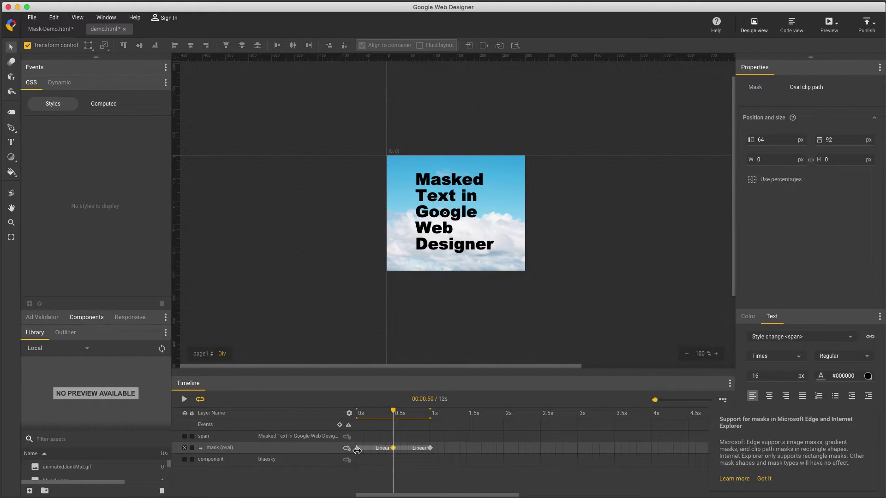
Step: Delete the 0s mask keyframe, then at 1s show the mask and enlarge it to 281×281 px
{"action": "left_click", "coordinate": [359, 449]}
{"action": "right_click", "coordinate": [361, 454]}
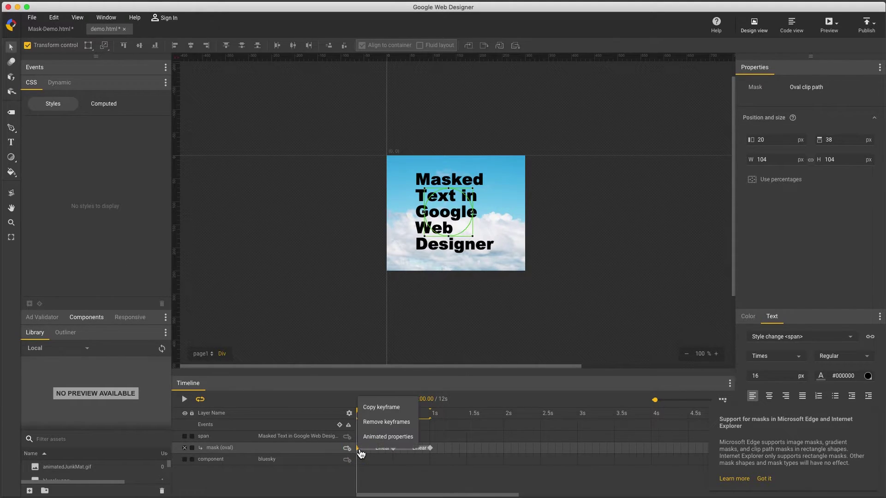
{"action": "left_click", "coordinate": [386, 422]}
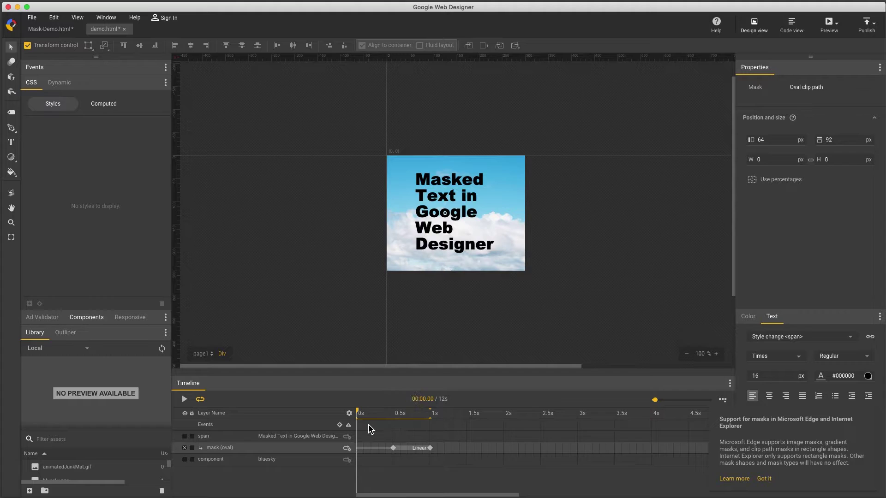
{"action": "left_click", "coordinate": [432, 451]}
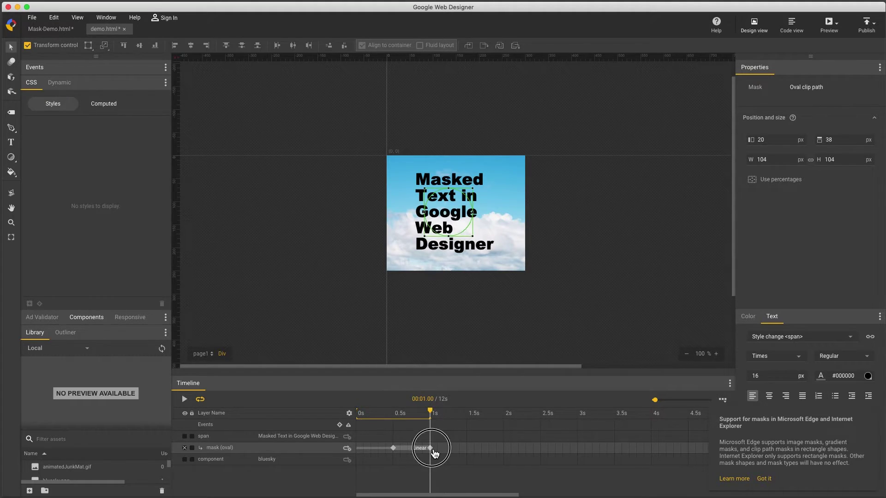
{"action": "left_click", "coordinate": [185, 448]}
{"action": "left_click_drag", "start_coordinate": [424, 188], "coordinate": [387, 157]}
{"action": "left_click_drag", "start_coordinate": [473, 238], "coordinate": [518, 272]}
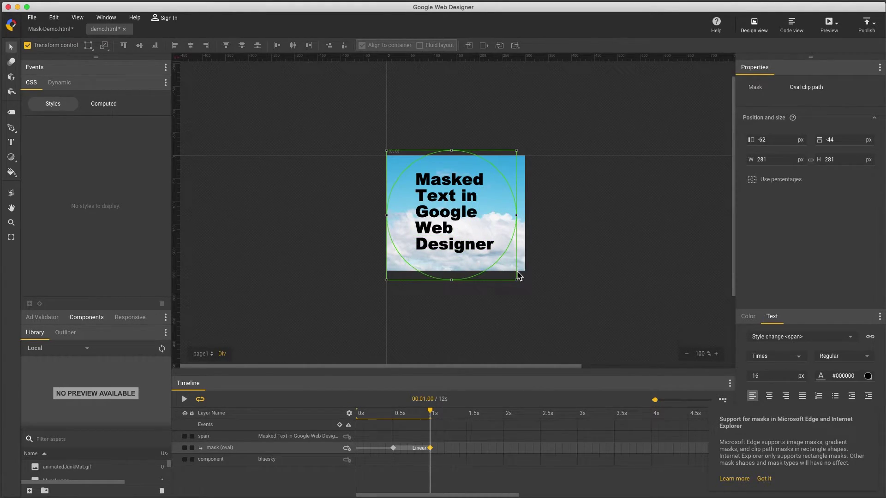
Step: Add a 1.5s keyframe holding the full circle and play the animation
{"action": "left_click", "coordinate": [468, 452]}
{"action": "right_click", "coordinate": [472, 456]}
{"action": "left_click", "coordinate": [473, 462]}
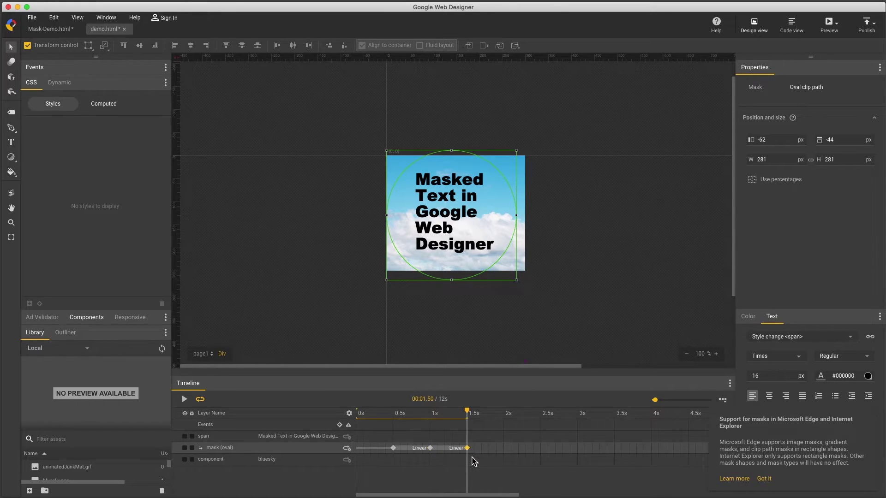
{"action": "left_click", "coordinate": [189, 402]}
{"action": "left_click_drag", "start_coordinate": [467, 410], "coordinate": [415, 411]}
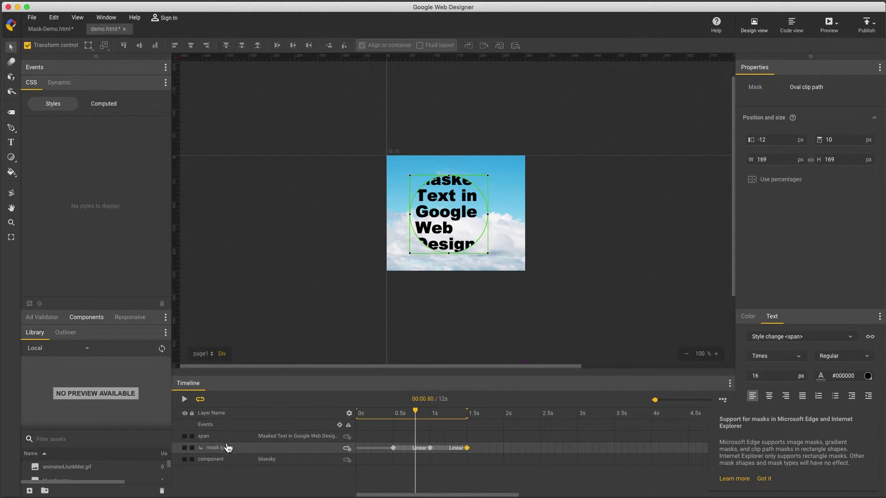
{"action": "left_click", "coordinate": [184, 448]}
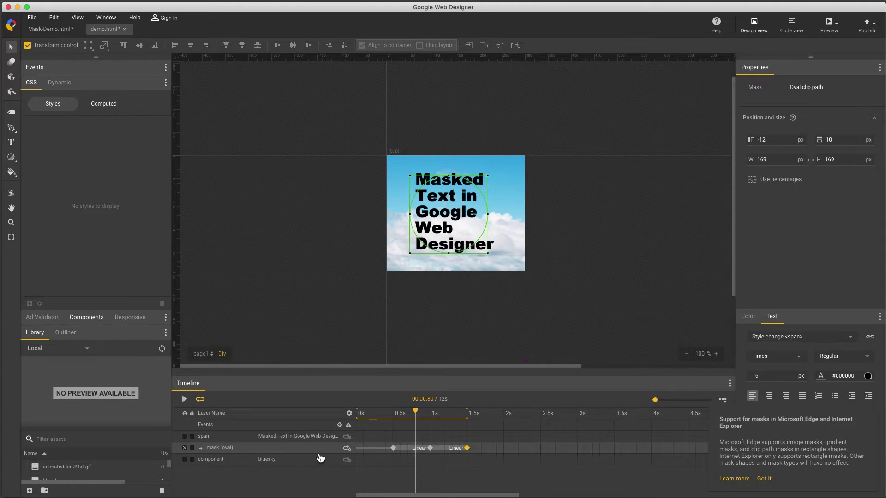
{"action": "left_click", "coordinate": [417, 412]}
{"action": "mouse_move", "coordinate": [417, 414]}
{"action": "left_mouse_down"}
{"action": "mouse_move", "coordinate": [394, 413]}
{"action": "mouse_move", "coordinate": [423, 413]}
{"action": "mouse_move", "coordinate": [411, 416]}
{"action": "left_mouse_up"}
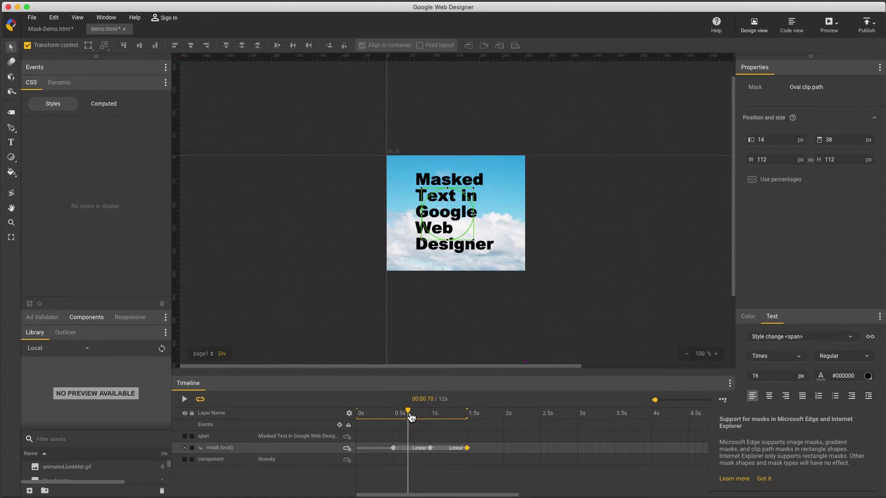
{"action": "left_click", "coordinate": [185, 448]}
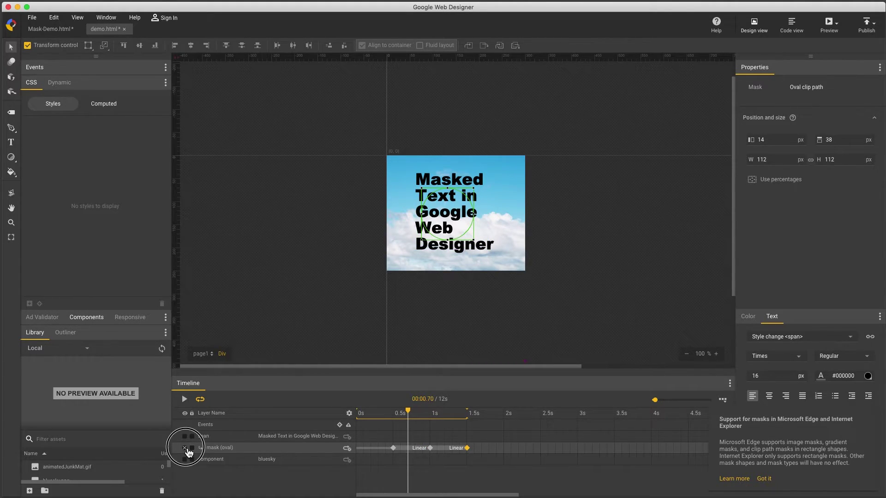
{"action": "left_click", "coordinate": [329, 435]}
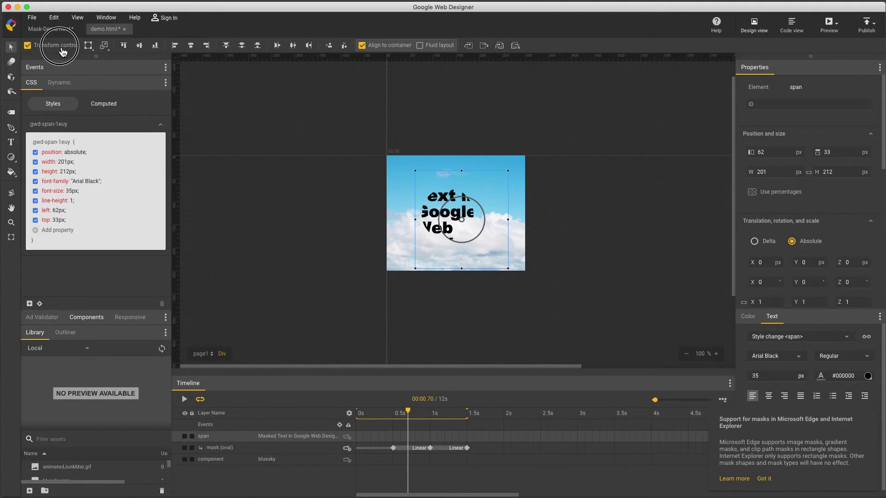
{"action": "left_click", "coordinate": [63, 46]}
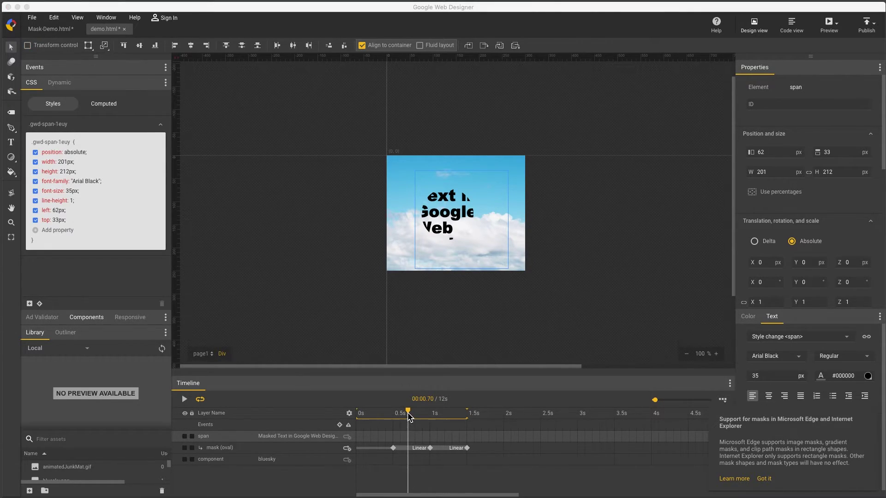
{"action": "mouse_move", "coordinate": [408, 416]}
{"action": "left_mouse_down"}
{"action": "mouse_move", "coordinate": [431, 416]}
{"action": "mouse_move", "coordinate": [415, 415]}
{"action": "left_mouse_up"}
{"action": "left_click_drag", "start_coordinate": [442, 226], "coordinate": [517, 214]}
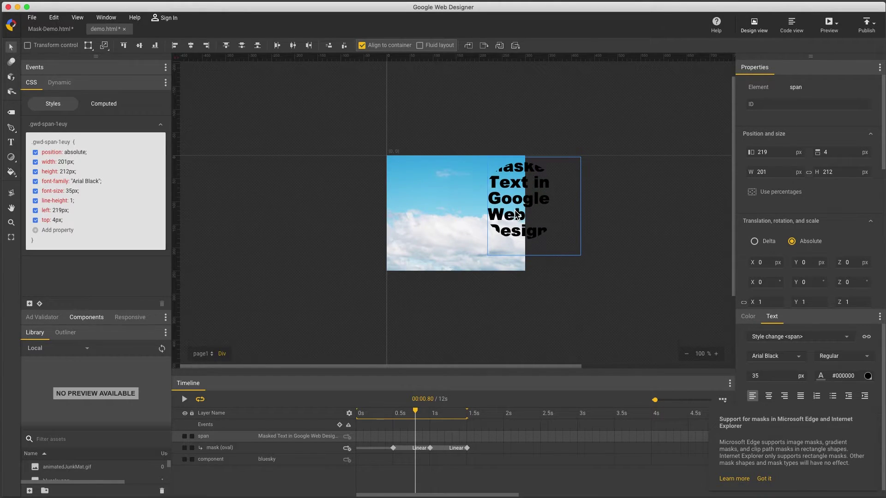
{"action": "key", "text": "super+z"}
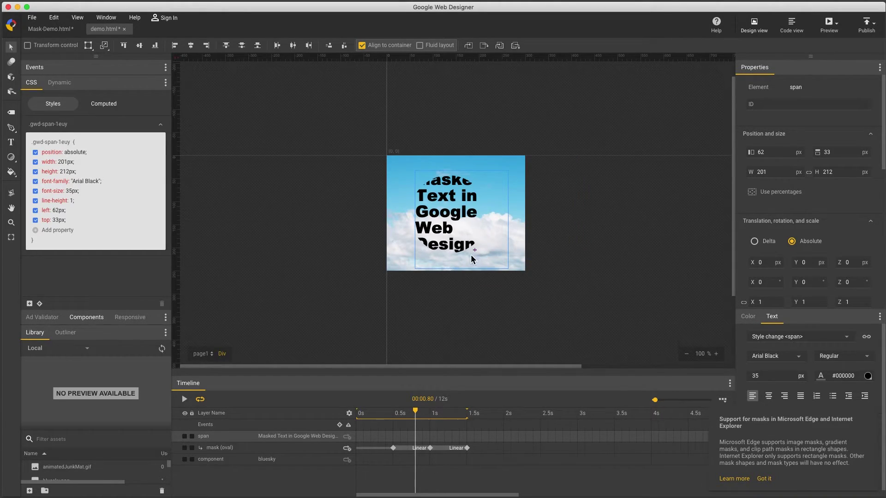
{"action": "left_click", "coordinate": [303, 447]}
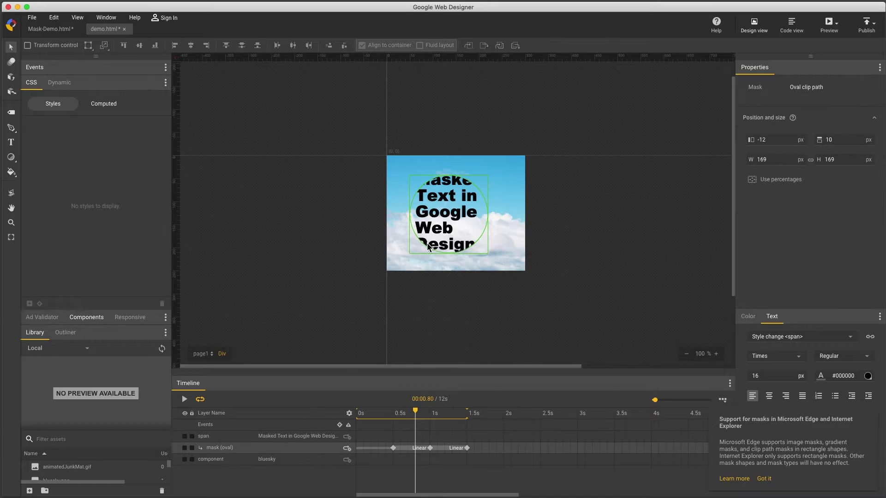
{"action": "left_click_drag", "start_coordinate": [430, 245], "coordinate": [497, 242]}
Step: Delete the old mask, wrap the headline text in a div, and draw an oval mask over it
{"action": "key", "text": "Delete"}
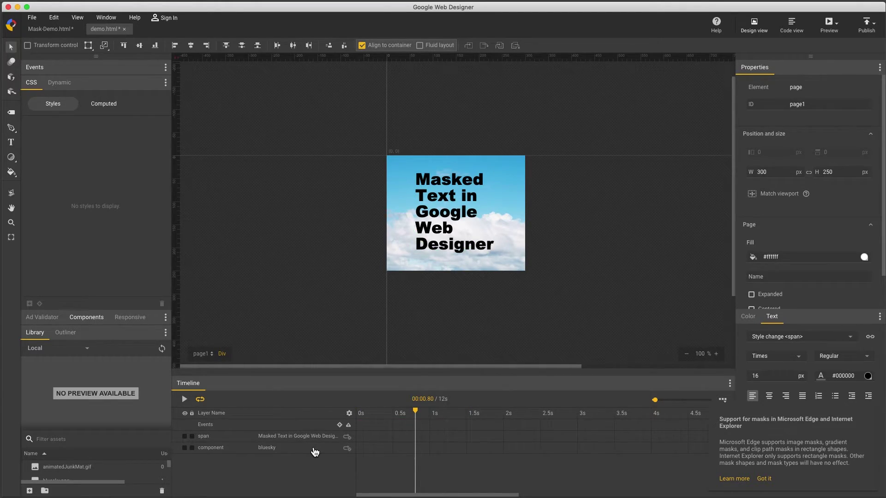
{"action": "right_click", "coordinate": [451, 183]}
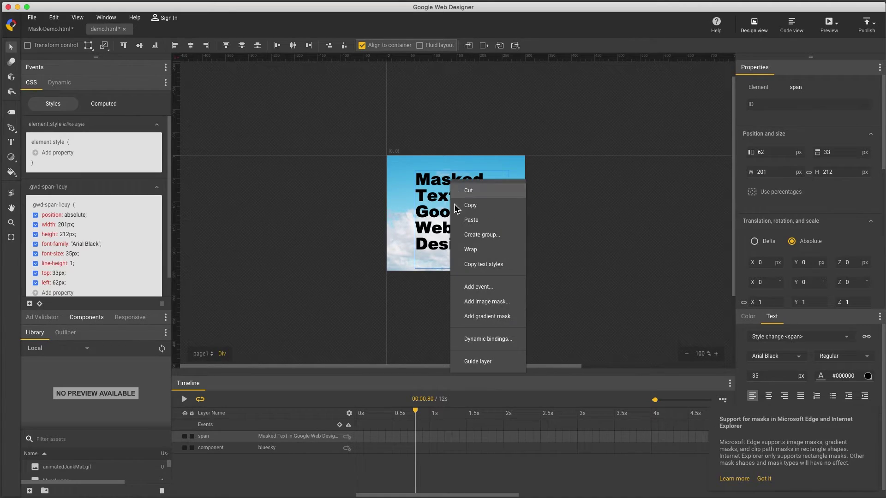
{"action": "left_click", "coordinate": [469, 249]}
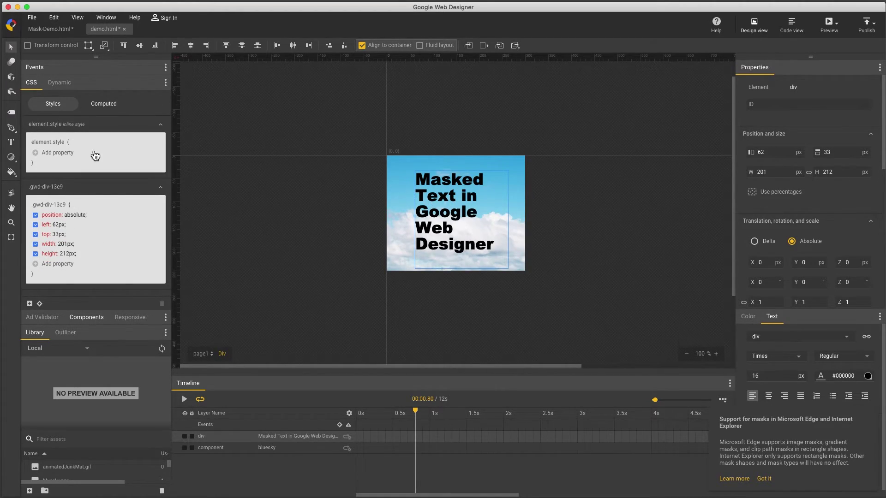
{"action": "left_click", "coordinate": [11, 158]}
{"action": "left_click_drag", "start_coordinate": [425, 188], "coordinate": [481, 235]}
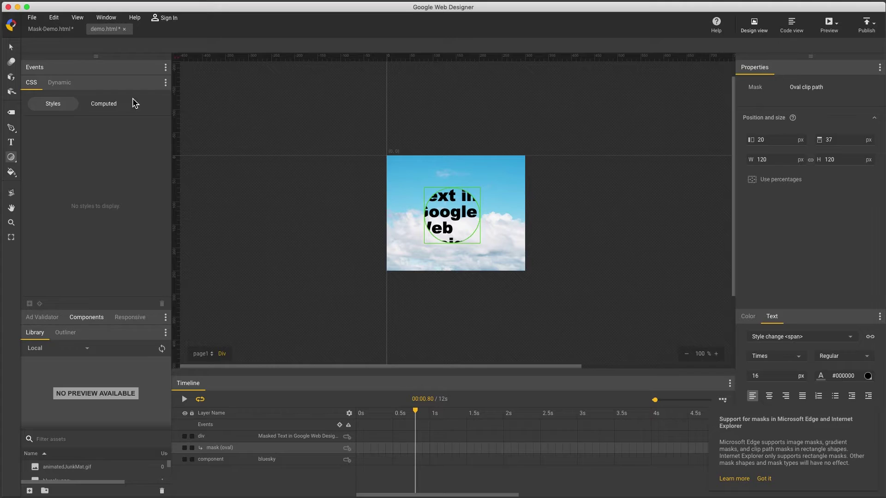
{"action": "left_click", "coordinate": [11, 46]}
Step: Start the headline span at left -130 px and keyframe it 270 px rightward at 1 s
{"action": "double_click", "coordinate": [457, 208]}
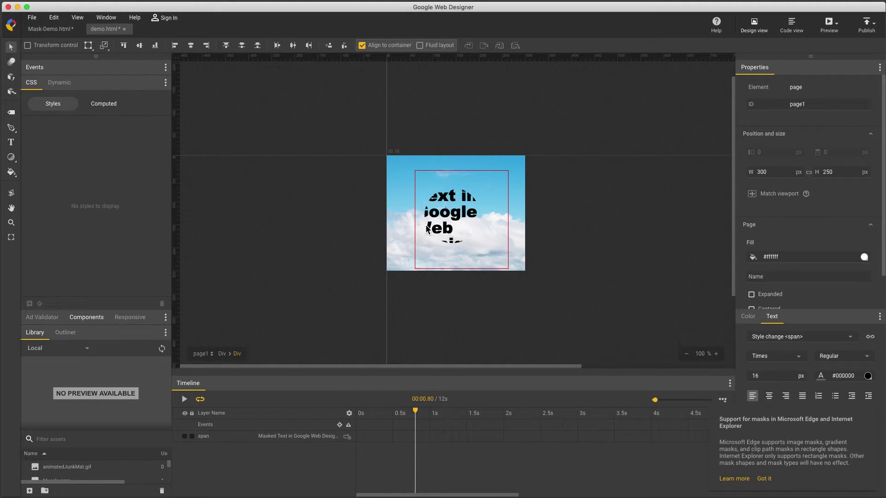
{"action": "left_click", "coordinate": [325, 437]}
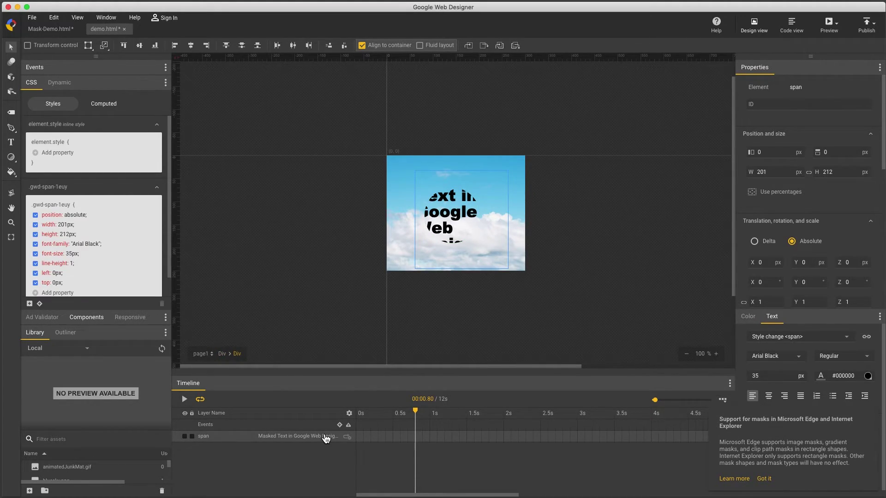
{"action": "key", "text": "shift+Left"}
{"action": "key", "text": "shift+Left"}
{"action": "key", "text": "shift+Left"}
{"action": "key", "text": "shift+Left"}
{"action": "key", "text": "shift+Left"}
{"action": "key", "text": "shift+Left"}
{"action": "key", "text": "shift+Left"}
{"action": "key", "text": "shift+Left"}
{"action": "key", "text": "shift+Left"}
{"action": "key", "text": "shift+Left"}
{"action": "key", "text": "shift+Left"}
{"action": "key", "text": "shift+Left"}
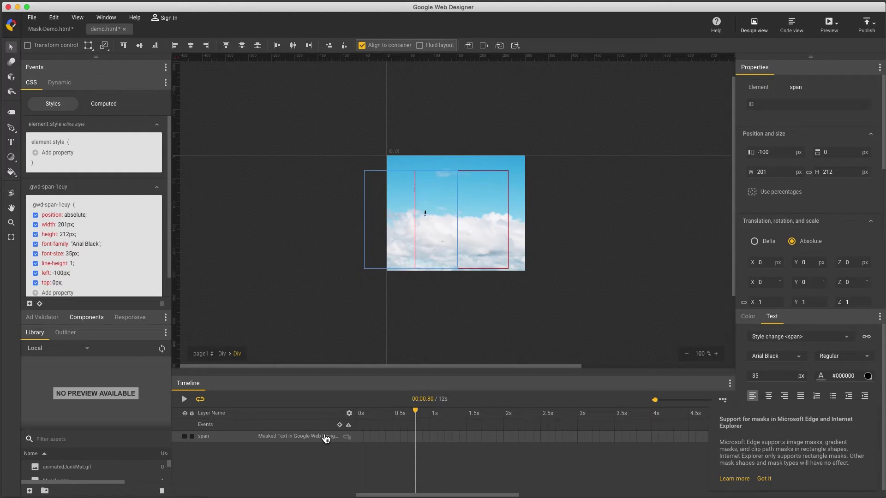
{"action": "key", "text": "shift+Left"}
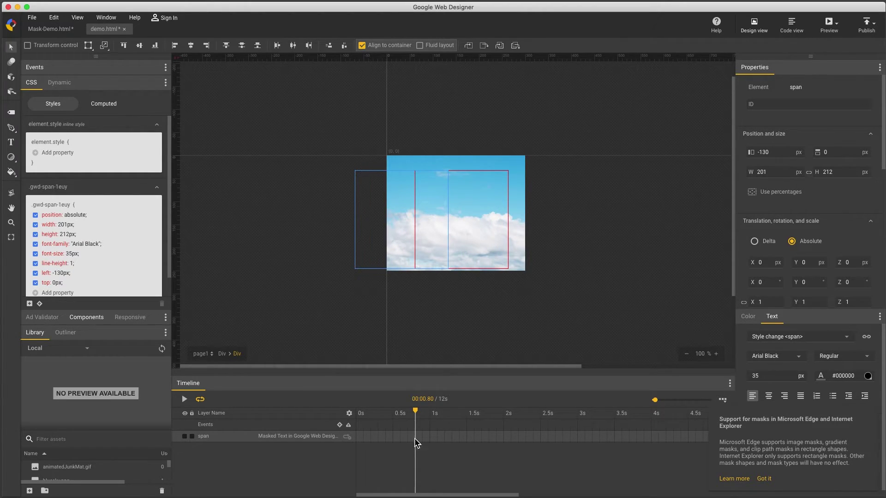
{"action": "right_click", "coordinate": [430, 441]}
{"action": "left_click", "coordinate": [442, 455]}
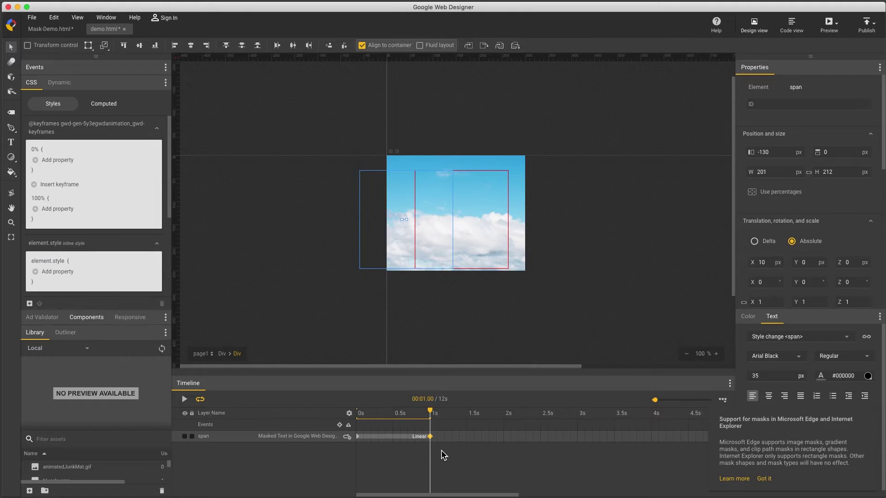
{"action": "key", "text": "shift+Right"}
{"action": "key", "text": "shift+Right"}
{"action": "key", "text": "shift+Right"}
{"action": "key", "text": "shift+Right"}
{"action": "key", "text": "shift+Right"}
{"action": "key", "text": "shift+Right"}
{"action": "key", "text": "shift+Right"}
{"action": "key", "text": "shift+Right"}
{"action": "key", "text": "shift+Right"}
{"action": "key", "text": "shift+Right"}
{"action": "key", "text": "shift+Right"}
{"action": "key", "text": "shift+Right"}
{"action": "key", "text": "shift+Right"}
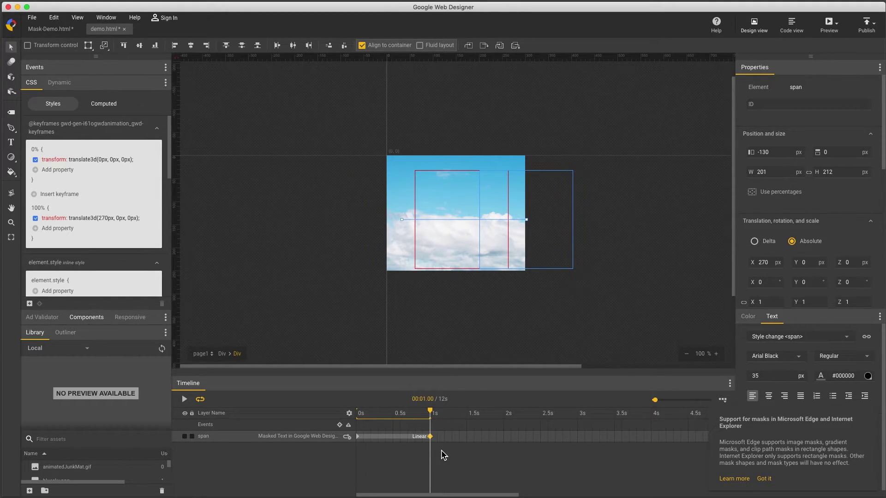
Step: From the parent div, play and stop the headline's sliding animation to preview it
{"action": "left_click", "coordinate": [223, 354]}
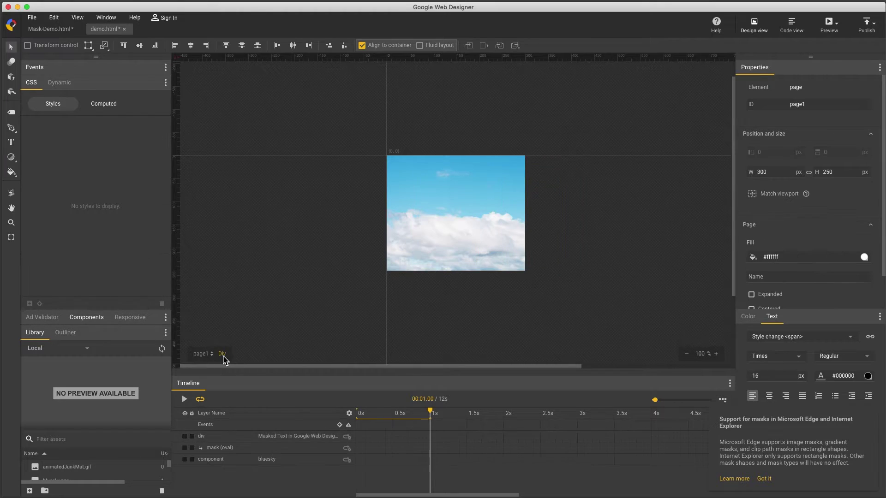
{"action": "left_click", "coordinate": [184, 399]}
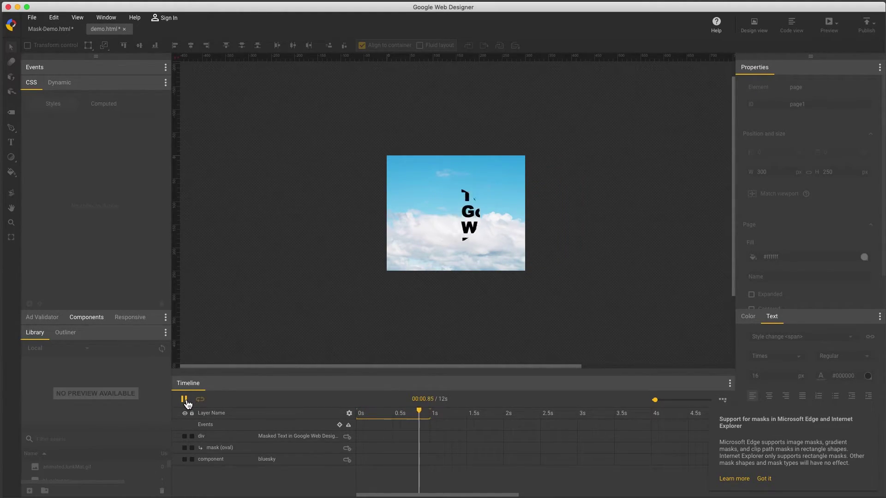
{"action": "left_click", "coordinate": [185, 401]}
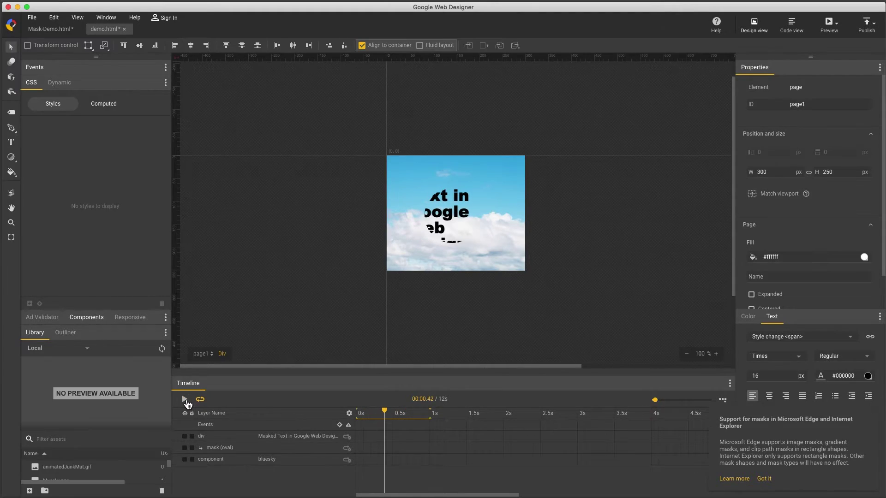
Step: Choose the Polygon mask with 10 sides, then delete the masked headline div
{"action": "left_click", "coordinate": [11, 157]}
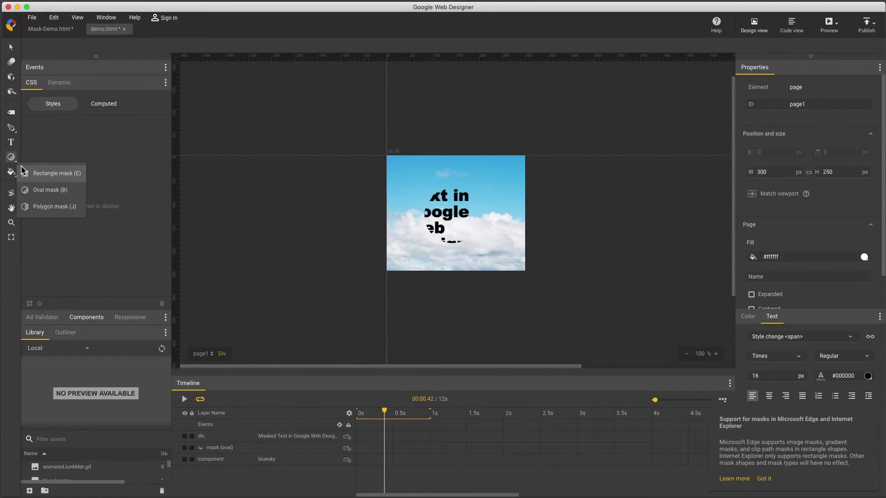
{"action": "left_click", "coordinate": [45, 207]}
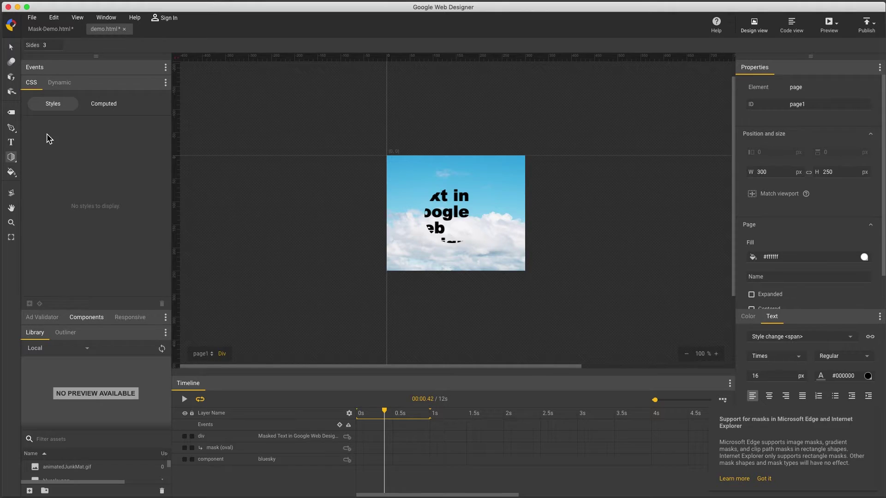
{"action": "left_click", "coordinate": [54, 50]}
{"action": "left_click", "coordinate": [252, 438]}
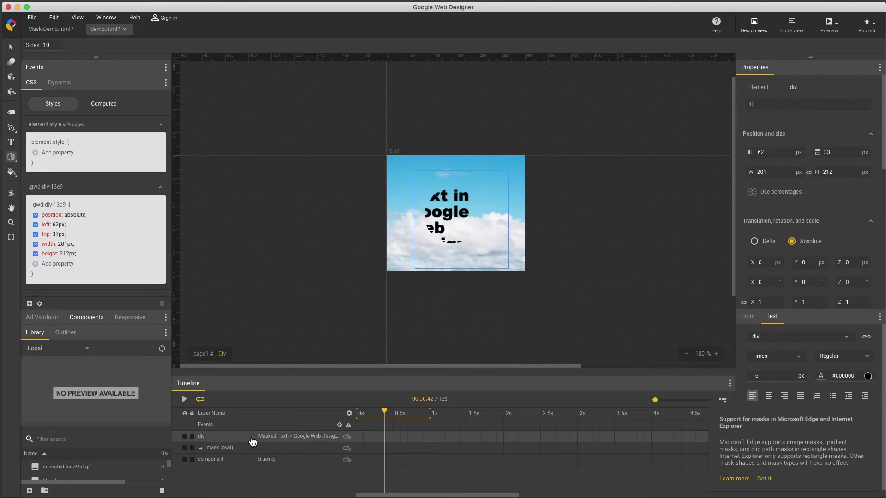
{"action": "key", "text": "Delete"}
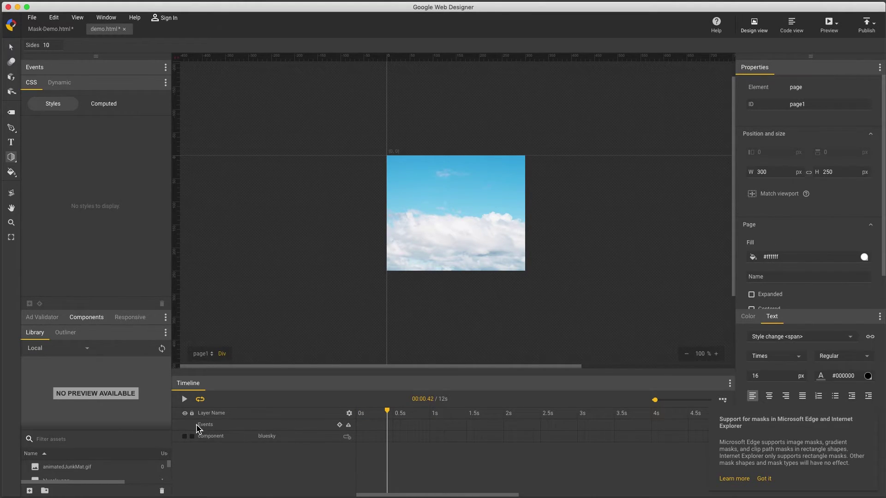
Step: Place flowers.png on the stage aligned to the top and left edges
{"action": "left_click_drag", "start_coordinate": [114, 311], "coordinate": [114, 269]}
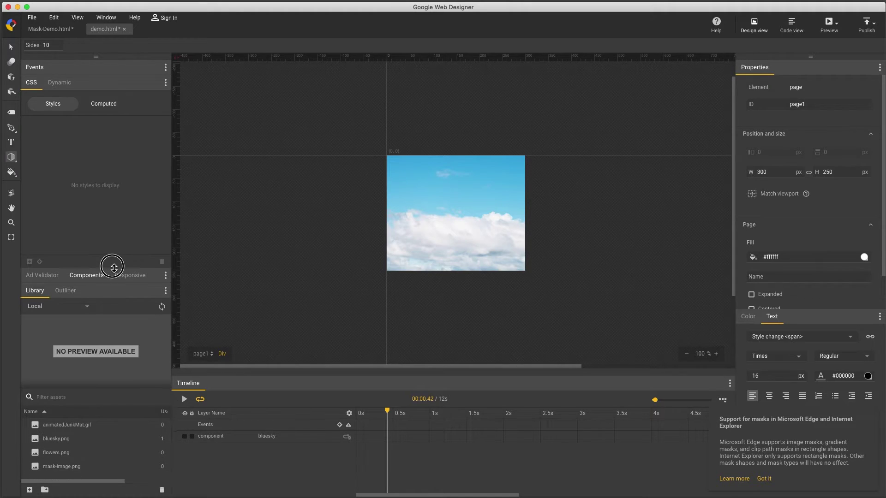
{"action": "left_click", "coordinate": [67, 453]}
{"action": "left_click_drag", "start_coordinate": [67, 454], "coordinate": [512, 213]}
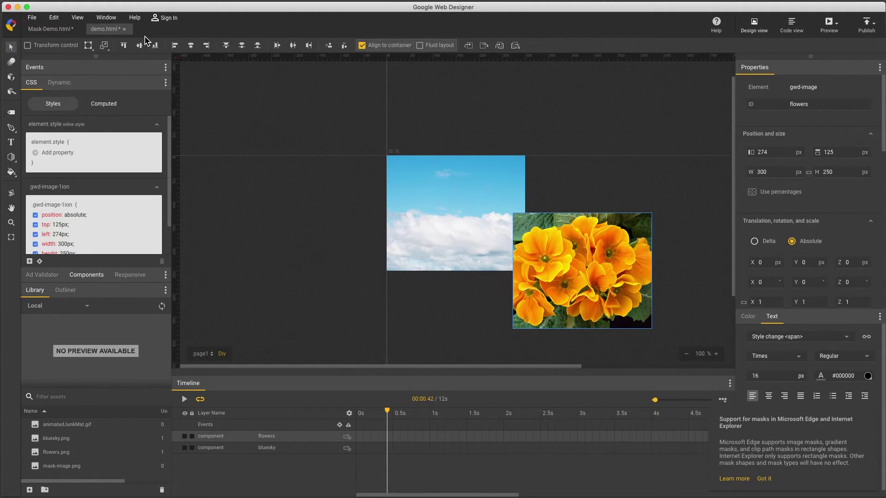
{"action": "left_click", "coordinate": [124, 45]}
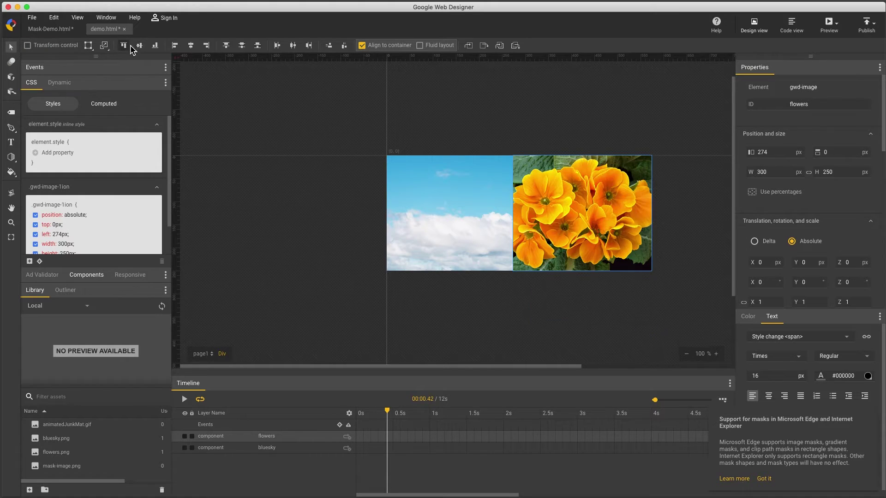
{"action": "left_click", "coordinate": [175, 45]}
Step: Draw a ten-sided polygon mask over the flowers and adjust its X and Y position
{"action": "key", "text": "u"}
{"action": "left_click_drag", "start_coordinate": [401, 176], "coordinate": [484, 190]}
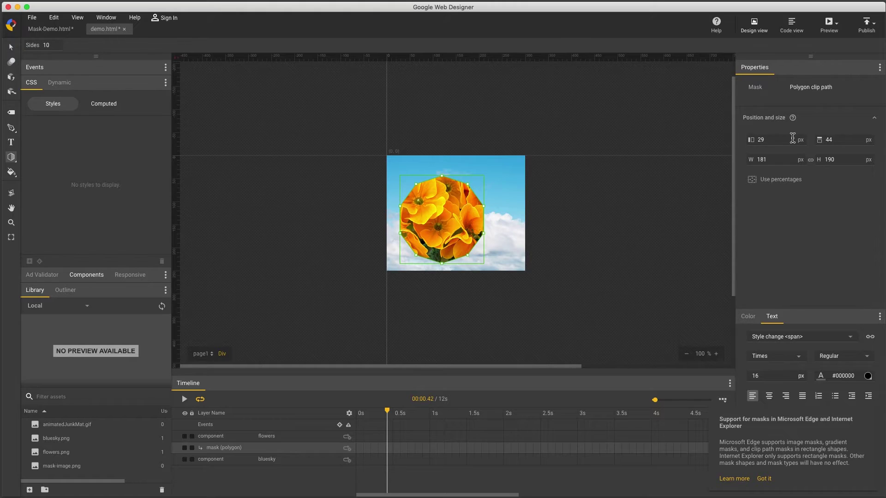
{"action": "left_click_drag", "start_coordinate": [793, 137], "coordinate": [791, 123]}
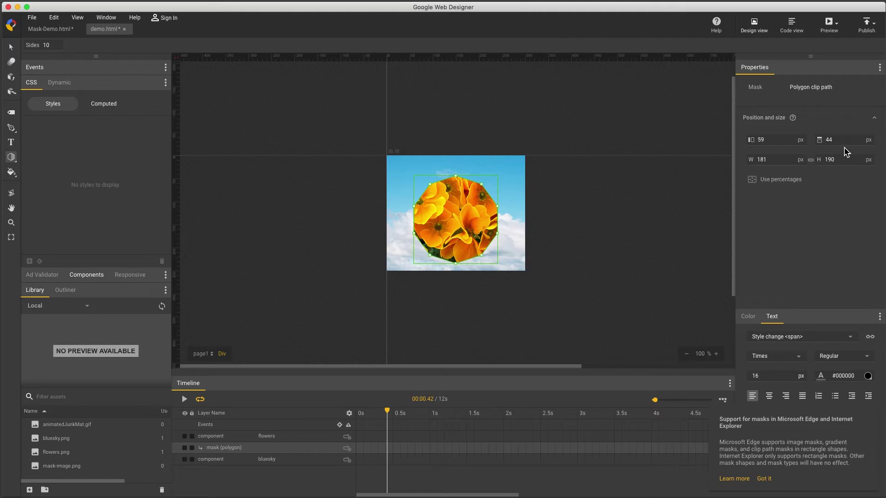
{"action": "left_click_drag", "start_coordinate": [840, 139], "coordinate": [842, 143]}
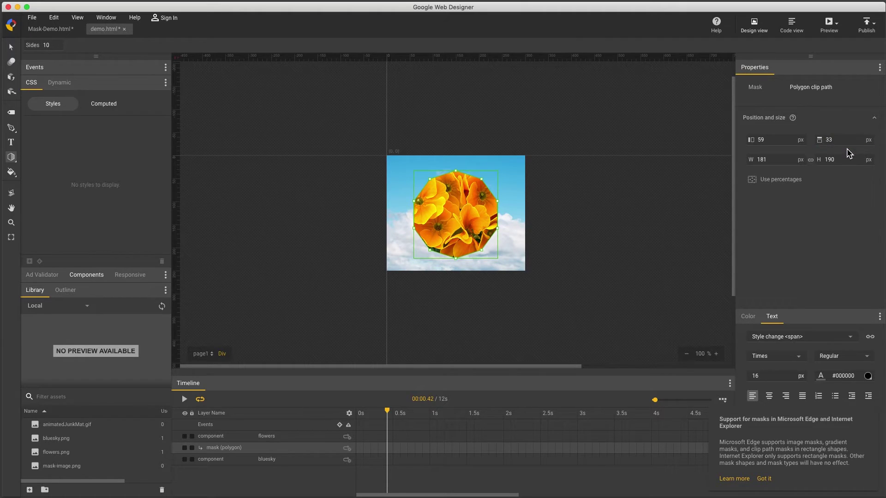
Step: Add mask keyframes at 0.5 s and 1 s, reshaping the 1 s polygon into a star
{"action": "double_click", "coordinate": [393, 449]}
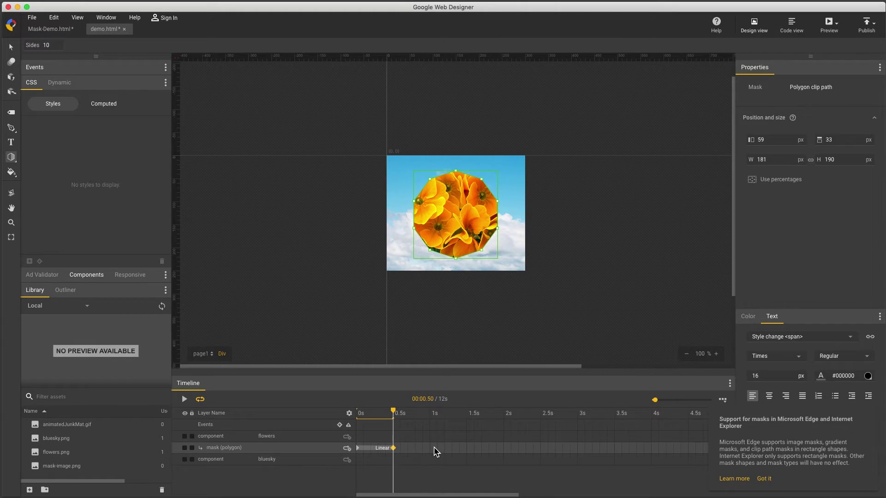
{"action": "left_click", "coordinate": [434, 454]}
{"action": "double_click", "coordinate": [430, 448]}
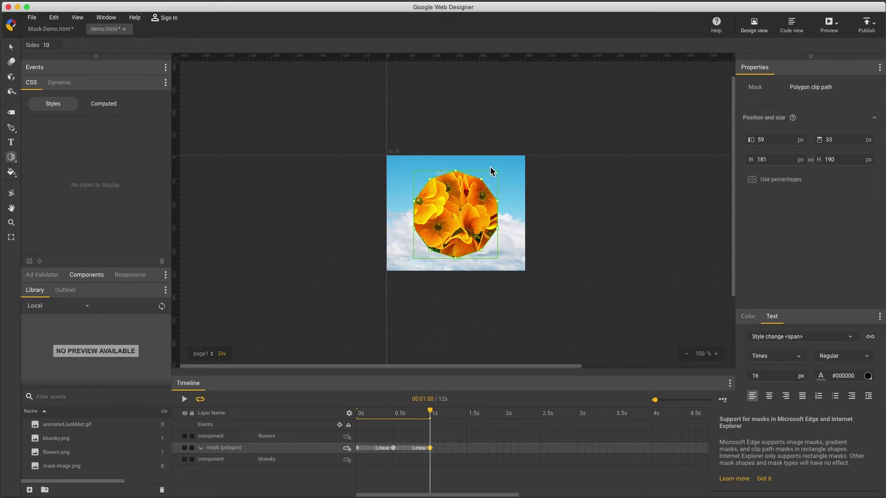
{"action": "left_click_drag", "start_coordinate": [482, 180], "coordinate": [479, 199]}
{"action": "left_click_drag", "start_coordinate": [429, 183], "coordinate": [442, 194]}
{"action": "left_click_drag", "start_coordinate": [455, 258], "coordinate": [439, 221]}
{"action": "left_click_drag", "start_coordinate": [499, 230], "coordinate": [477, 217]}
{"action": "left_click_drag", "start_coordinate": [430, 412], "coordinate": [370, 420]}
{"action": "left_click", "coordinate": [289, 448]}
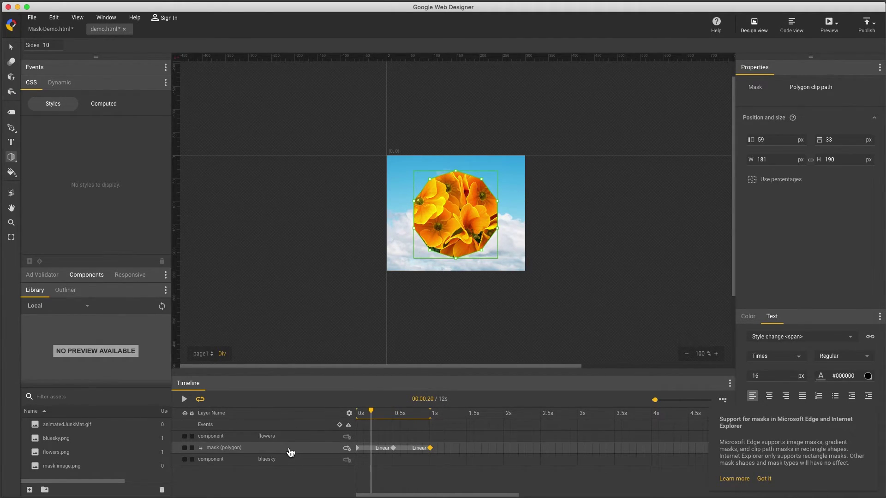
Step: Delete the polygon mask and scale the flowers image to 0.8 on X, Y and Z
{"action": "key", "text": "Delete"}
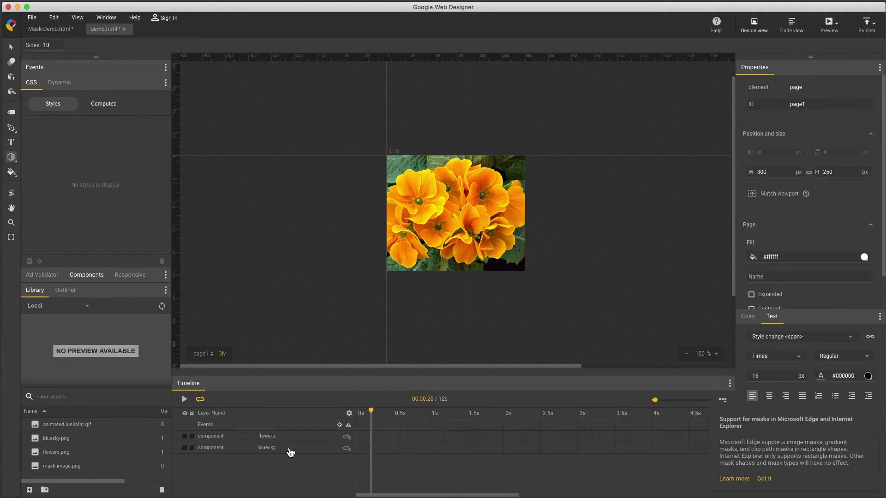
{"action": "key", "text": "v"}
{"action": "left_click", "coordinate": [456, 192]}
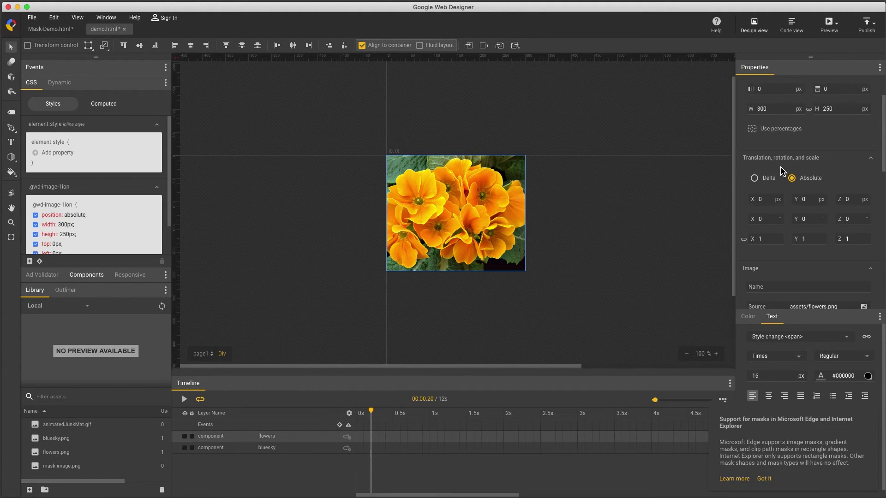
{"action": "scroll", "coordinate": [786, 159], "scroll_direction": "down", "scroll_amount": 1}
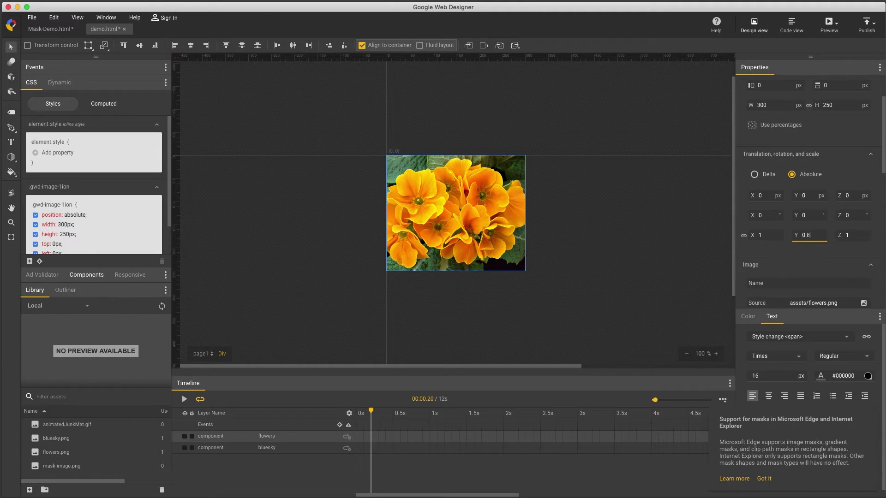
{"action": "key", "text": "Return"}
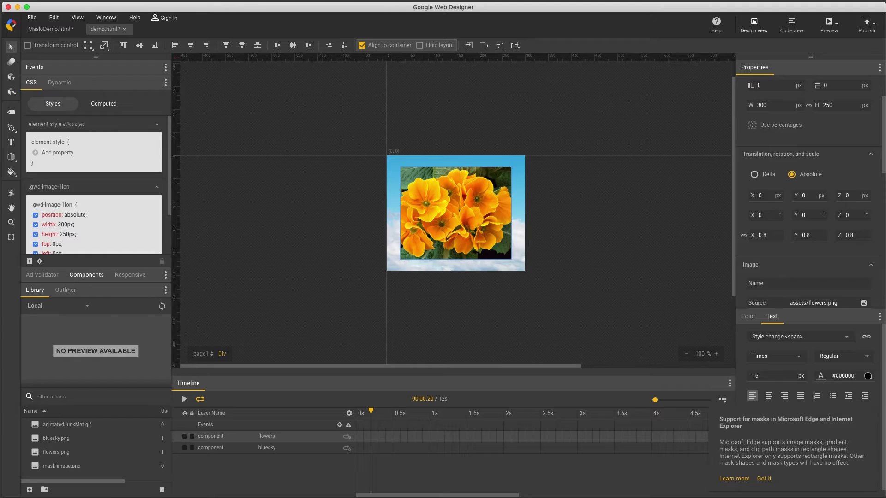
{"action": "right_click", "coordinate": [451, 208]}
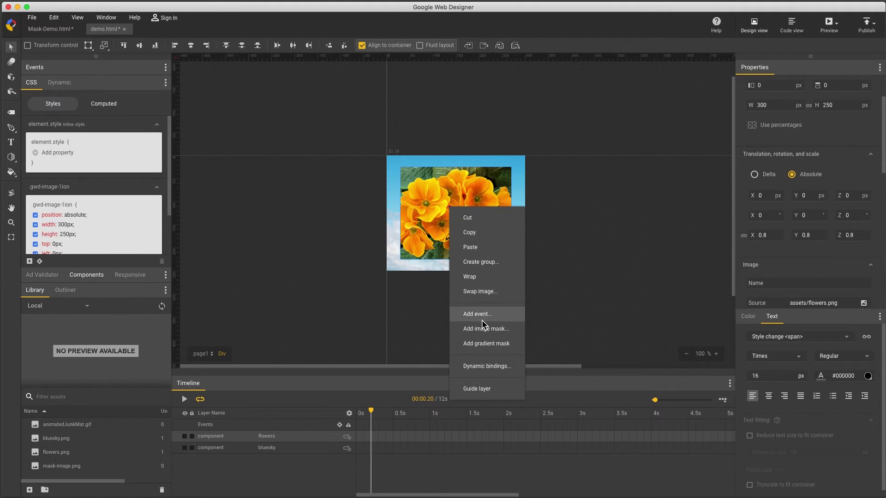
Step: Apply a gradient mask to the flowers and set the right stop to 60%
{"action": "left_click", "coordinate": [486, 344]}
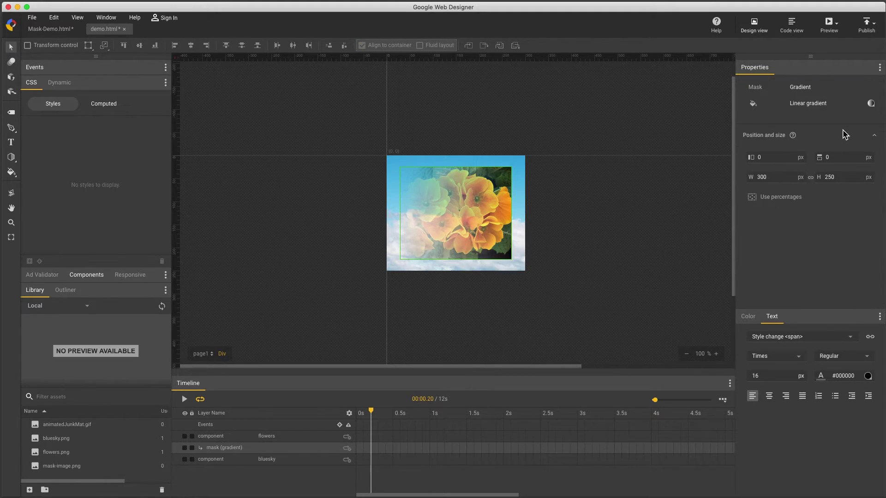
{"action": "left_click", "coordinate": [871, 103]}
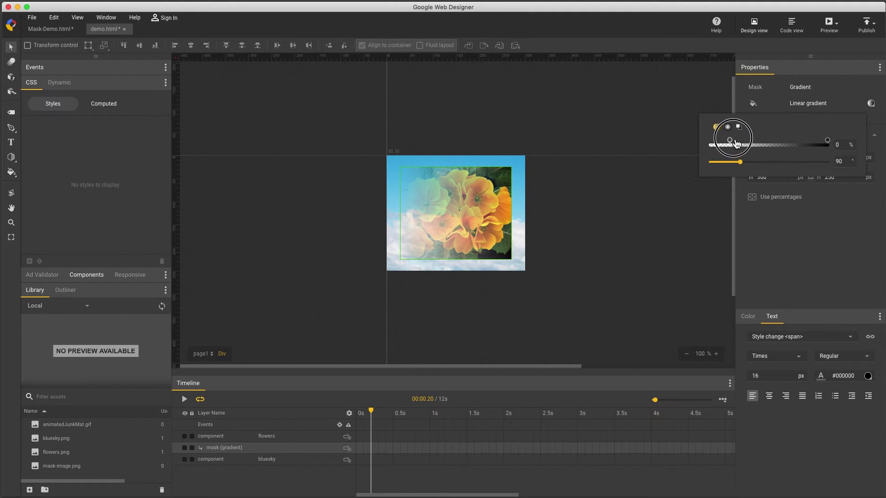
{"action": "left_click_drag", "start_coordinate": [737, 144], "coordinate": [737, 141]}
{"action": "left_click_drag", "start_coordinate": [827, 141], "coordinate": [806, 143]}
{"action": "left_click", "coordinate": [847, 145]}
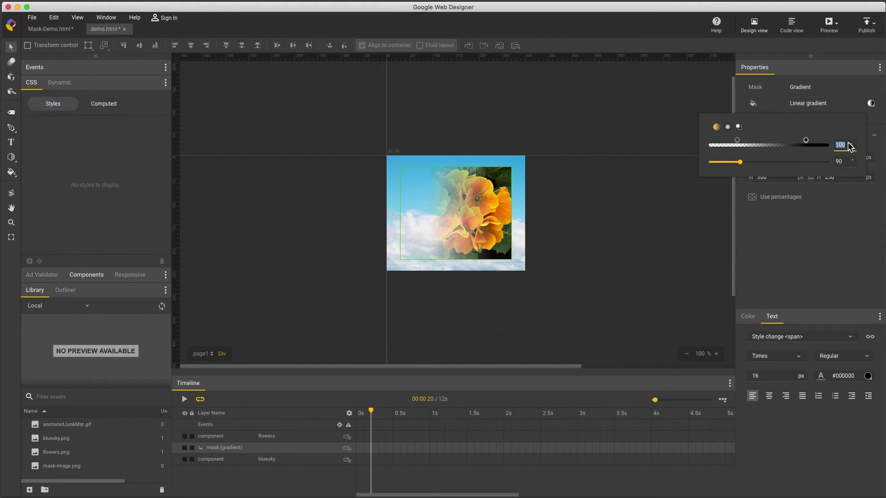
{"action": "type", "text": "60"}
{"action": "key", "text": "Return"}
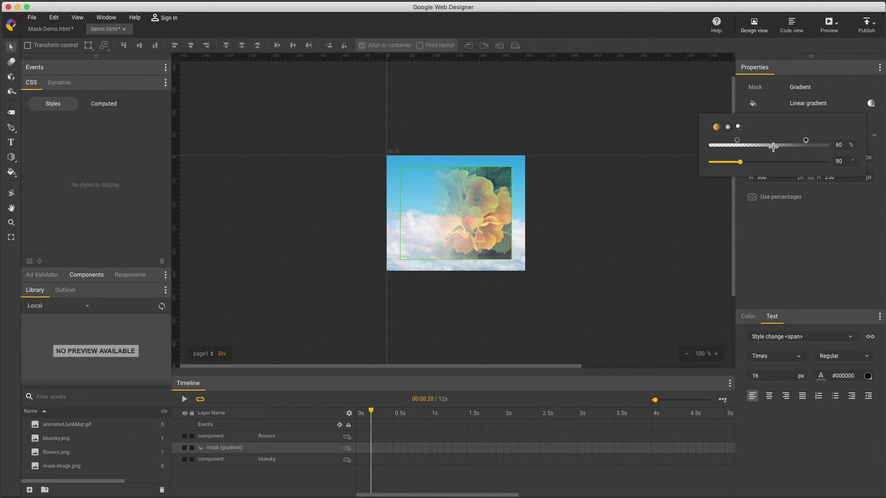
Step: Set the middle stop to 100%, the angle to 0, and switch the gradient to radial
{"action": "double_click", "coordinate": [842, 144]}
{"action": "type", "text": "100"}
{"action": "key", "text": "Return"}
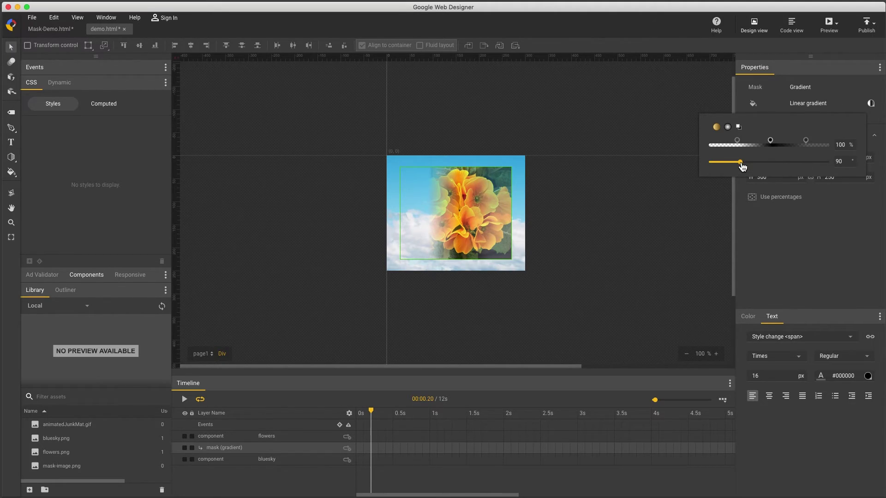
{"action": "left_click_drag", "start_coordinate": [742, 166], "coordinate": [700, 164]}
{"action": "left_click", "coordinate": [728, 128]}
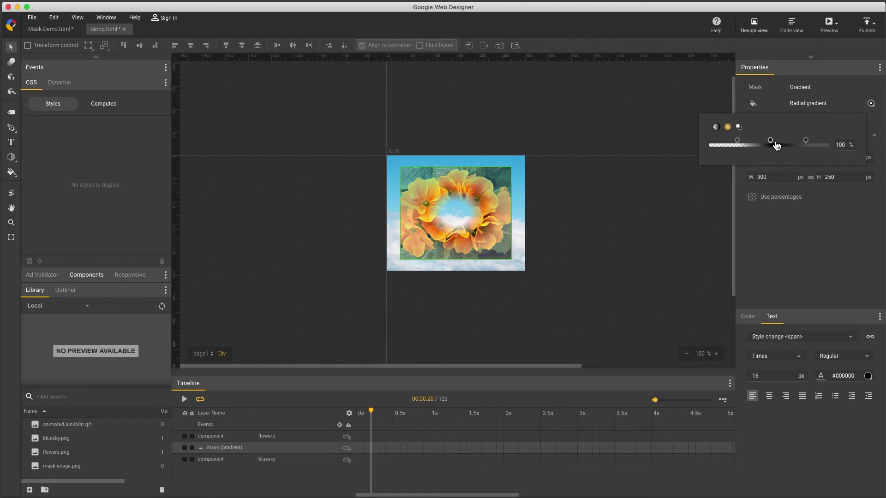
Step: Remove the middle stop, try radial shapes, and move the end stop inward to soften the fade
{"action": "left_click_drag", "start_coordinate": [774, 144], "coordinate": [772, 160]}
{"action": "left_click", "coordinate": [740, 128]}
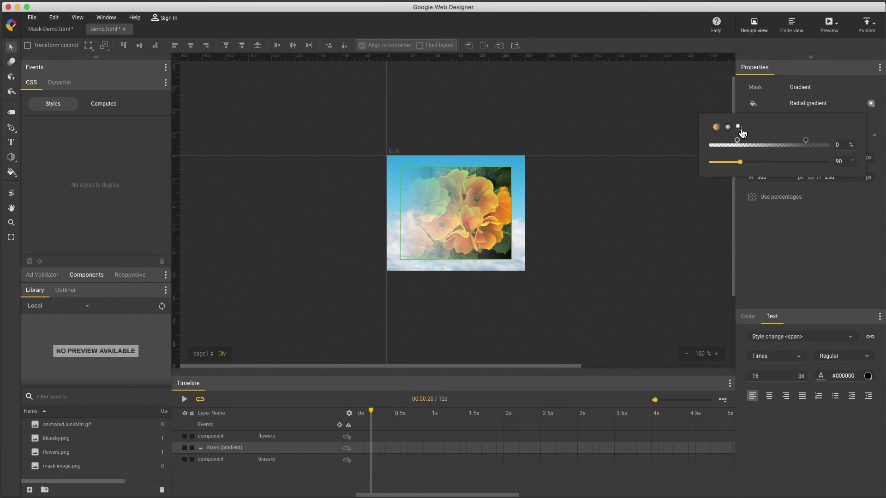
{"action": "left_click", "coordinate": [729, 127]}
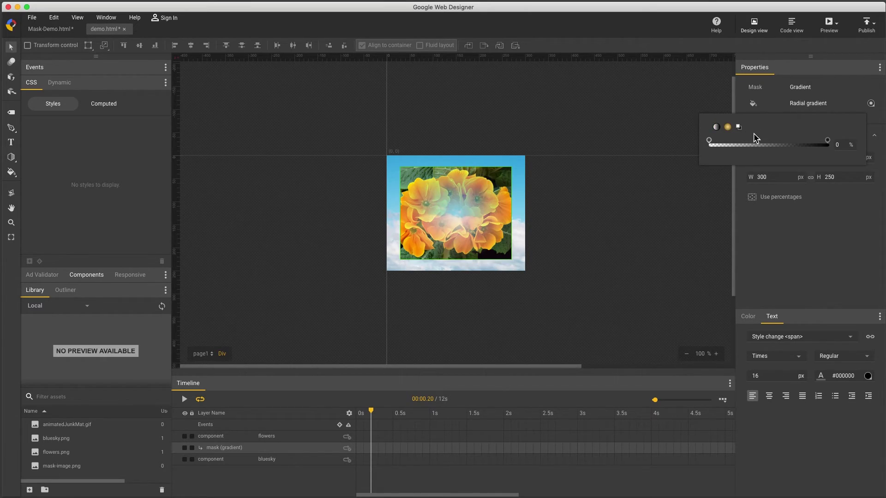
{"action": "left_click_drag", "start_coordinate": [828, 143], "coordinate": [853, 144]}
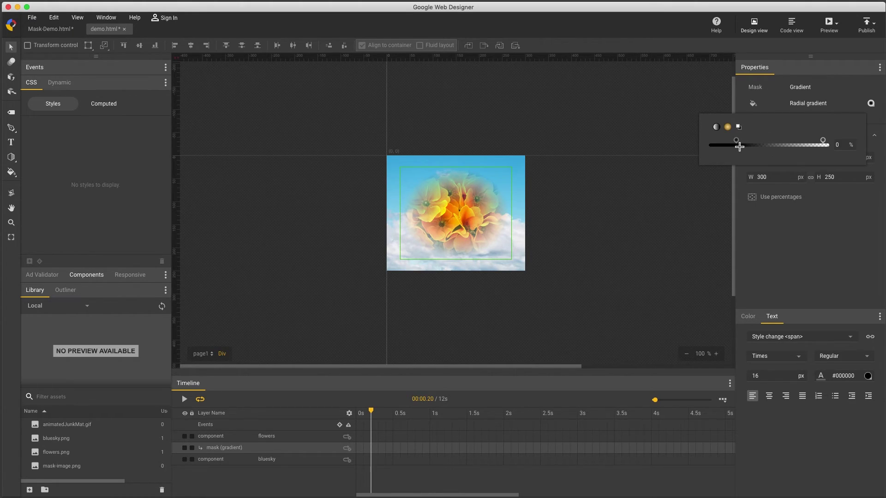
{"action": "left_click", "coordinate": [661, 148]}
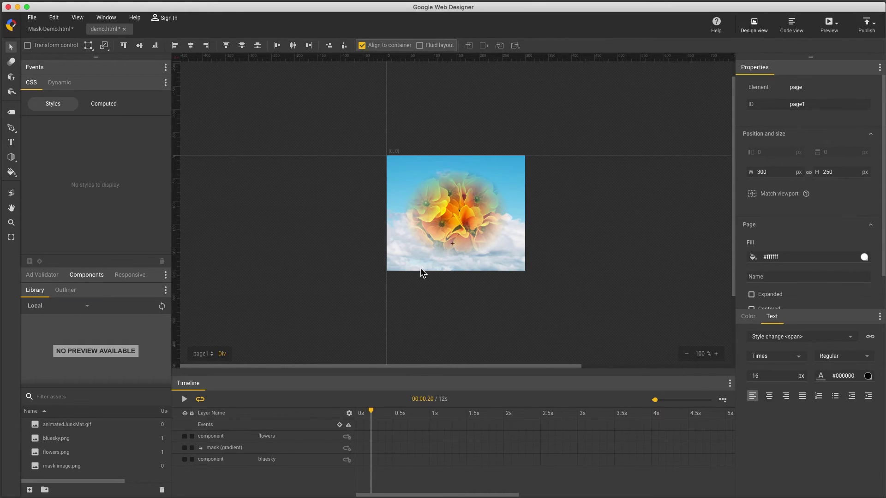
Step: Shift the gradient mask layer right to X 93 px
{"action": "left_click", "coordinate": [305, 451]}
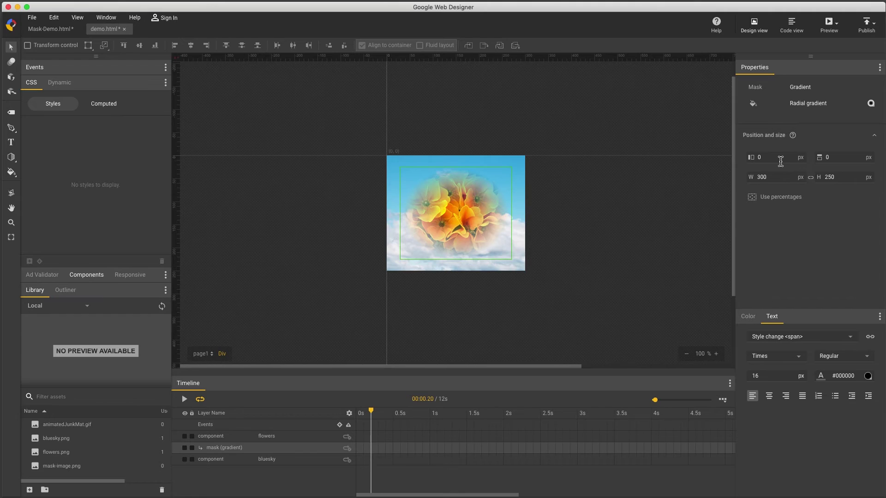
{"action": "left_click_drag", "start_coordinate": [782, 159], "coordinate": [781, 118]}
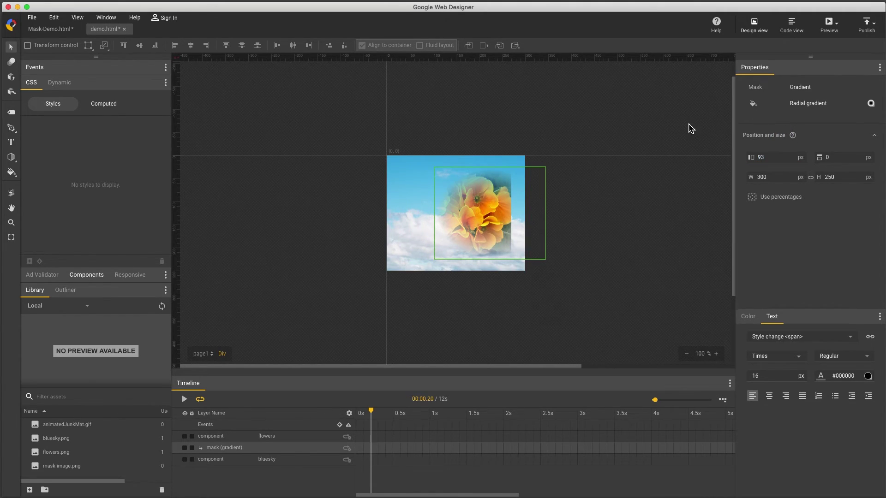
{"action": "left_click", "coordinate": [446, 112]}
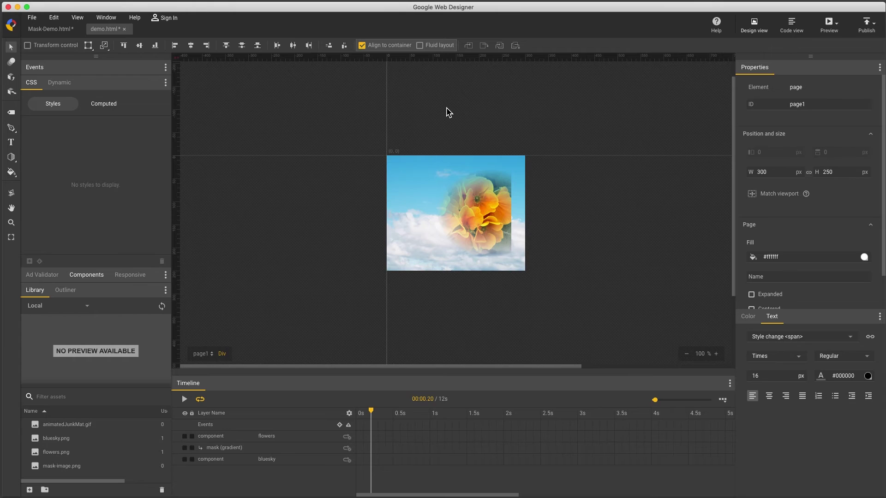
Step: Go to the 3. Group page in Mask-Demo.html
{"action": "left_click", "coordinate": [60, 29]}
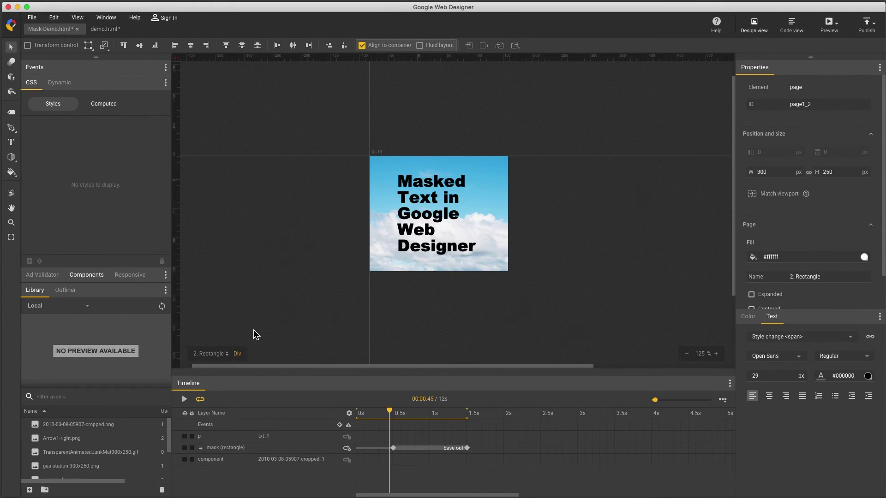
{"action": "left_click", "coordinate": [210, 353]}
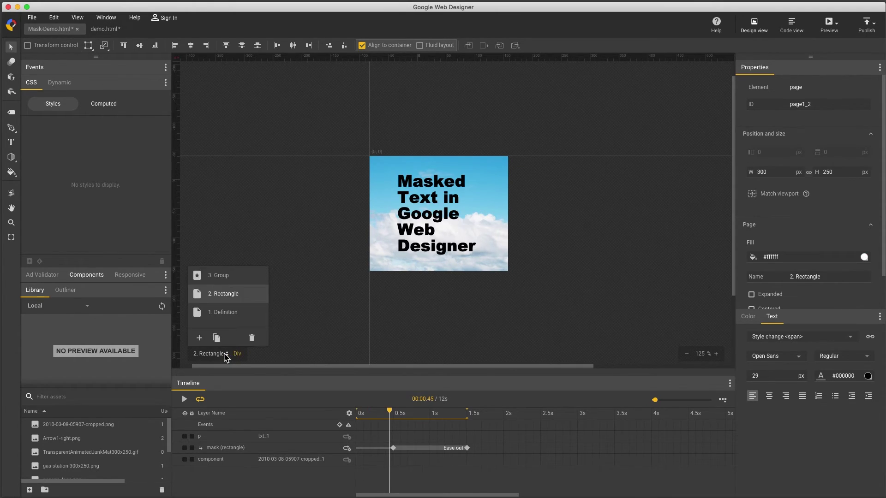
{"action": "left_click", "coordinate": [220, 275]}
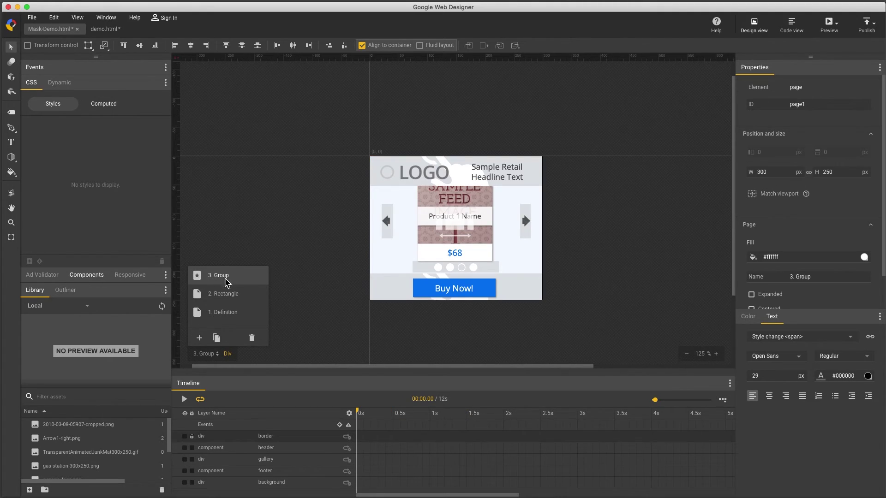
Step: Drill into the swipe gallery and draw a 123×117 px oval mask over the product image
{"action": "left_click", "coordinate": [446, 235]}
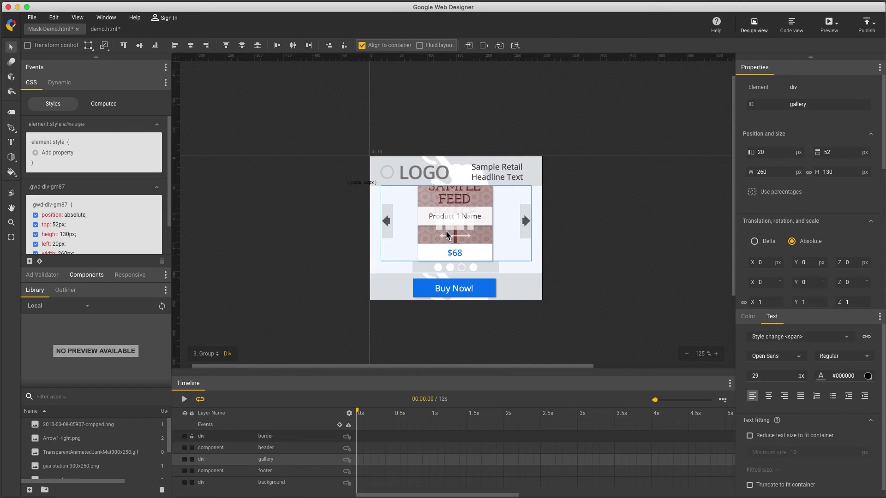
{"action": "double_click", "coordinate": [446, 235]}
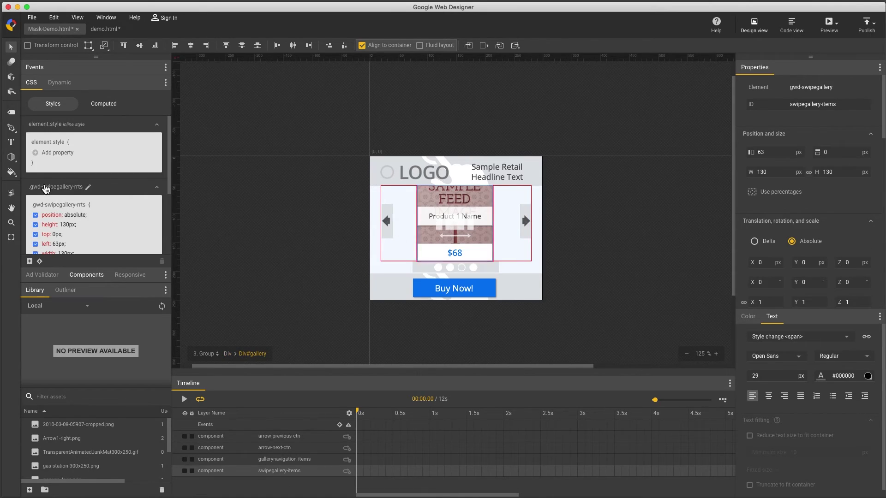
{"action": "left_click", "coordinate": [11, 158]}
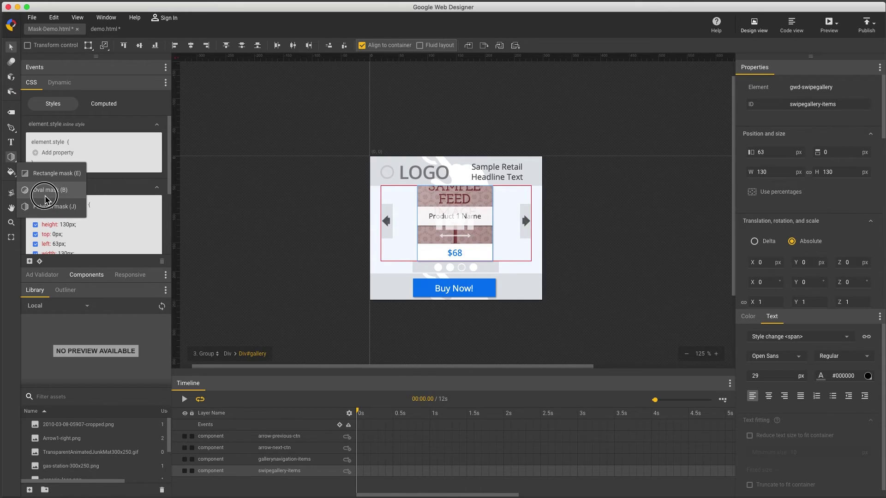
{"action": "left_click", "coordinate": [42, 189]}
{"action": "left_click_drag", "start_coordinate": [425, 194], "coordinate": [494, 260]}
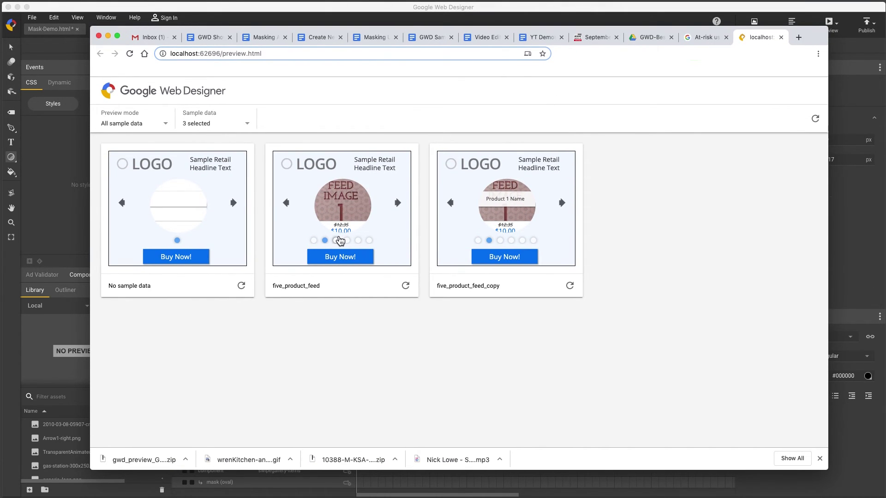
Step: Step through the middle ad's circular-masked product slides in Chrome, then return to Google Web Designer
{"action": "left_click", "coordinate": [347, 241]}
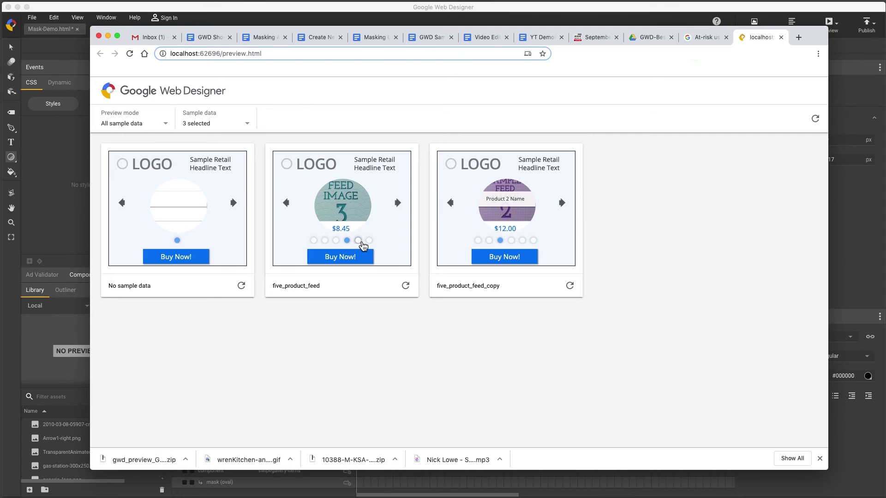
{"action": "left_click", "coordinate": [358, 241]}
{"action": "left_click", "coordinate": [398, 203]}
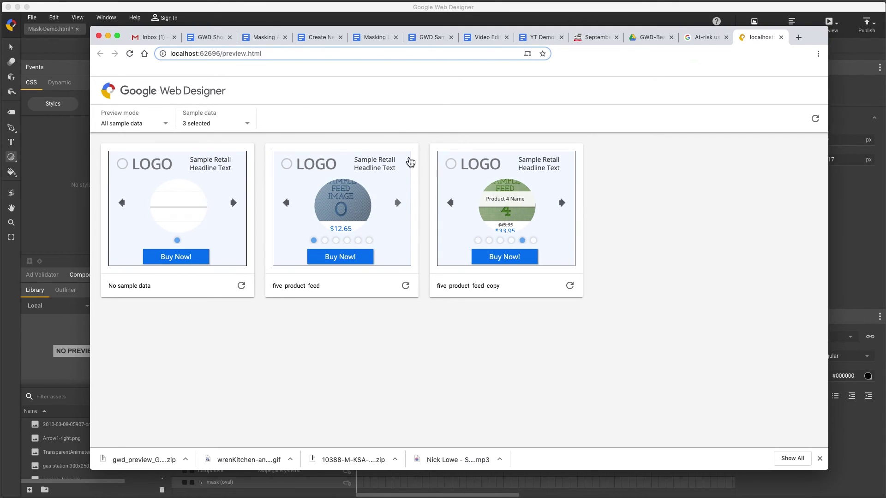
{"action": "left_click", "coordinate": [229, 18]}
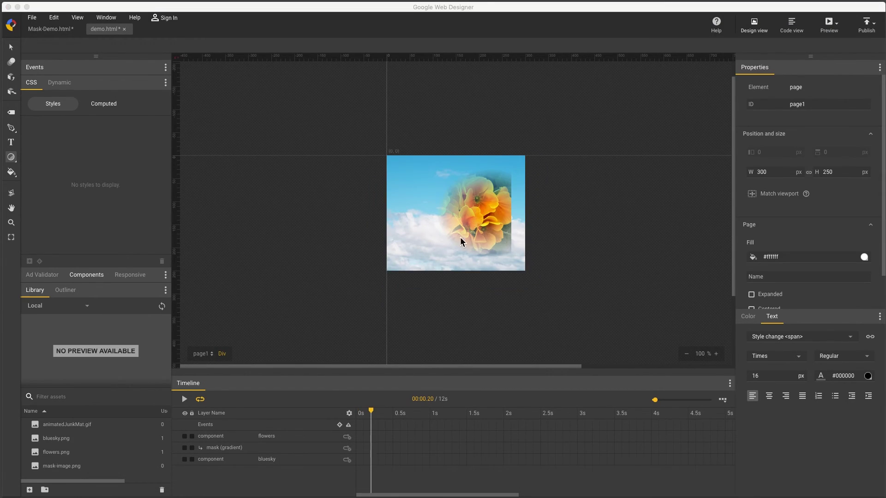
Step: Replace the flowers' gradient mask with a mask-image.png image mask
{"action": "left_click", "coordinate": [284, 453]}
{"action": "left_click", "coordinate": [292, 450]}
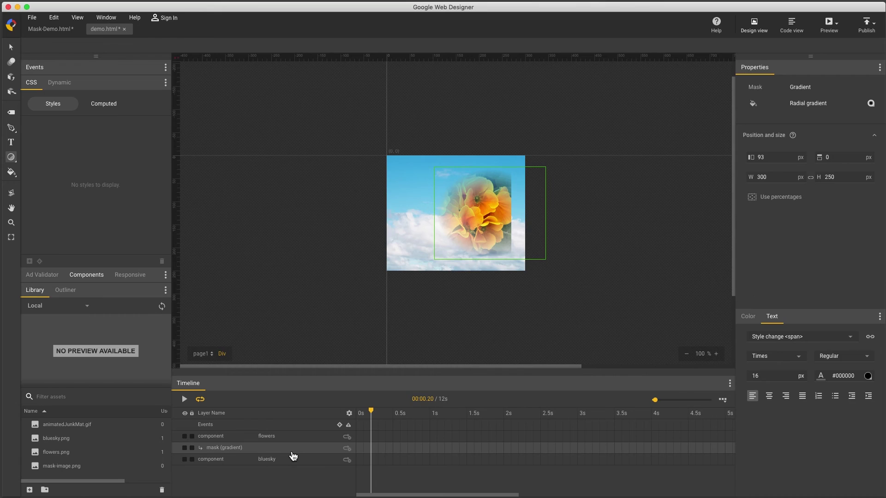
{"action": "key", "text": "Delete"}
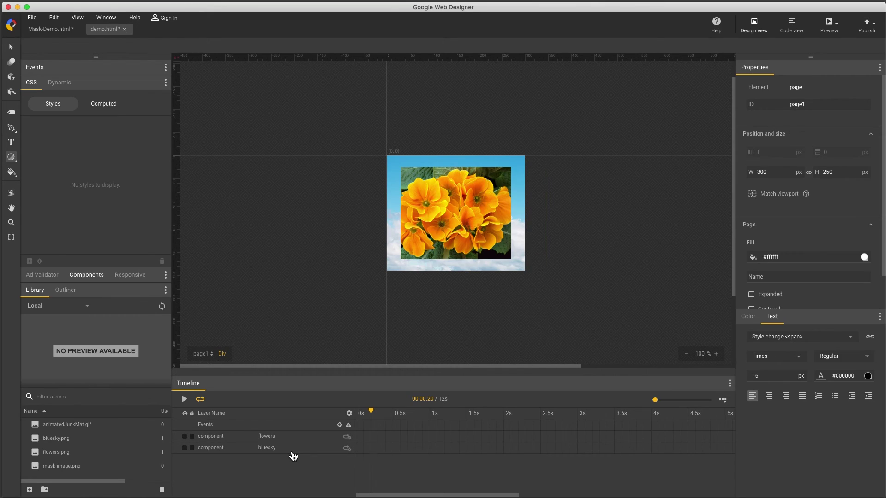
{"action": "right_click", "coordinate": [488, 199]}
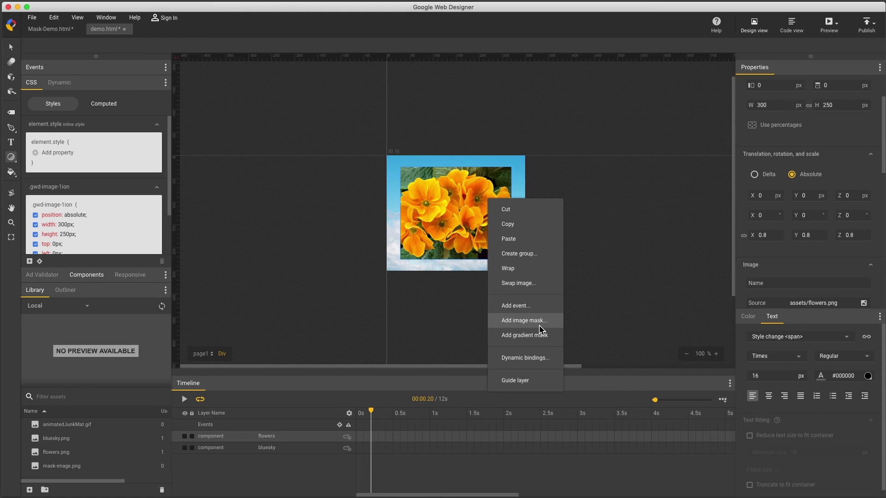
{"action": "left_click", "coordinate": [524, 321]}
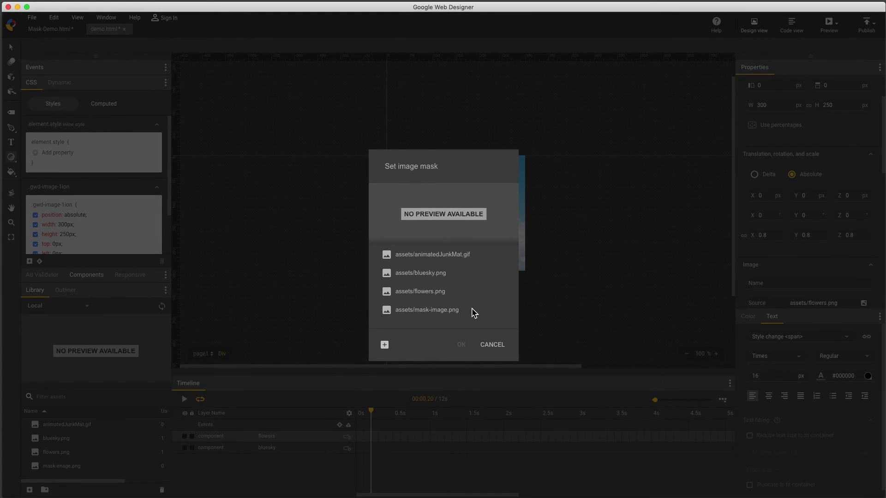
{"action": "left_click", "coordinate": [445, 311]}
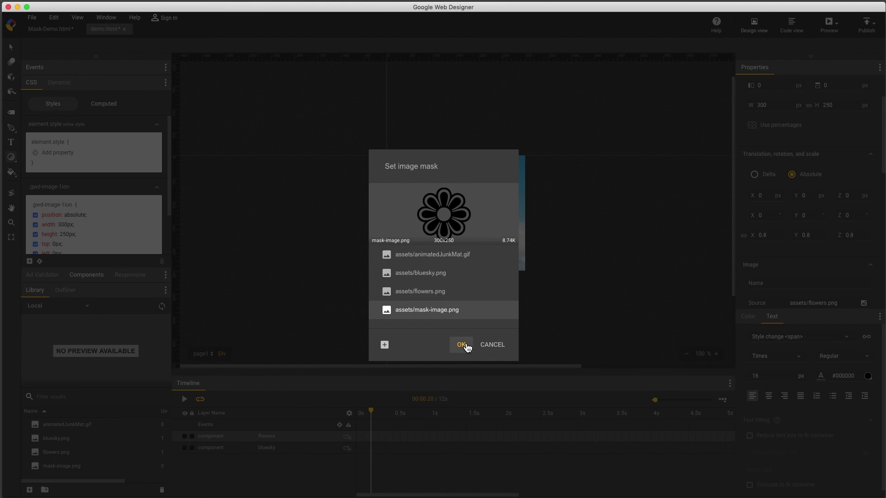
{"action": "left_click", "coordinate": [463, 345]}
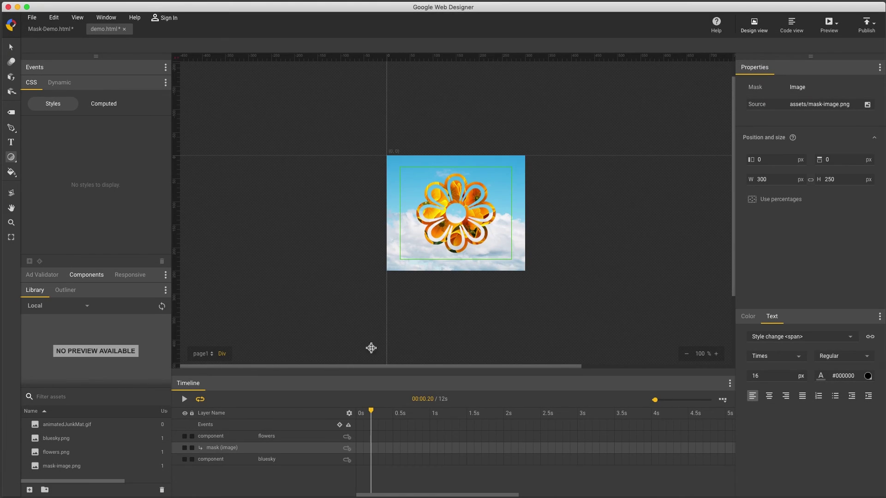
Step: Place mask-image.png on the stage, delete it, then delete the image mask layer
{"action": "left_click_drag", "start_coordinate": [64, 467], "coordinate": [354, 237]}
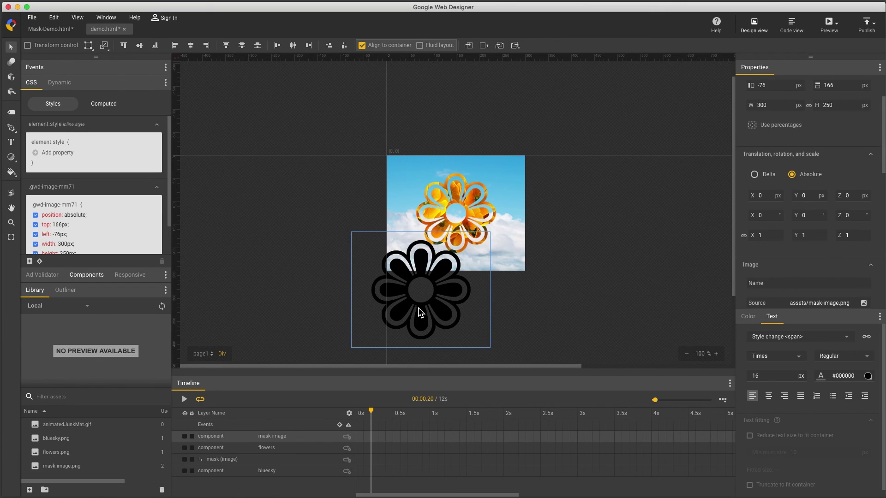
{"action": "left_click_drag", "start_coordinate": [417, 323], "coordinate": [365, 217]}
{"action": "key", "text": "Delete"}
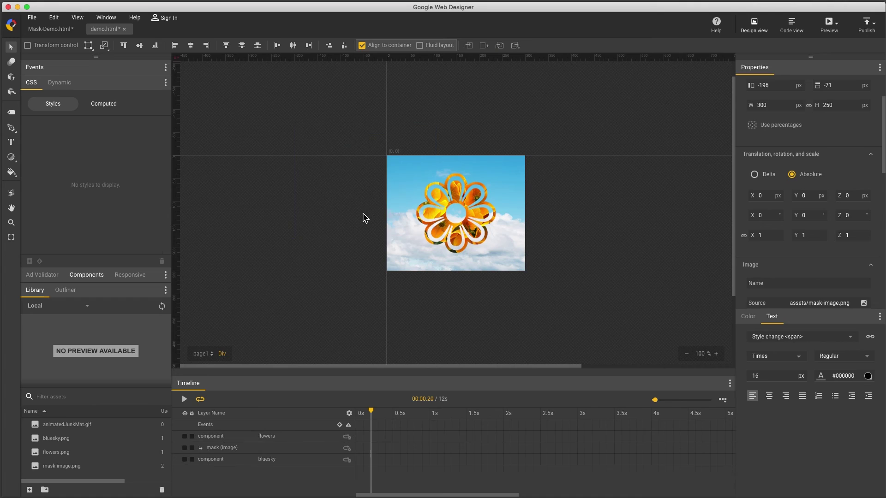
{"action": "left_click", "coordinate": [295, 448]}
{"action": "key", "text": "Delete"}
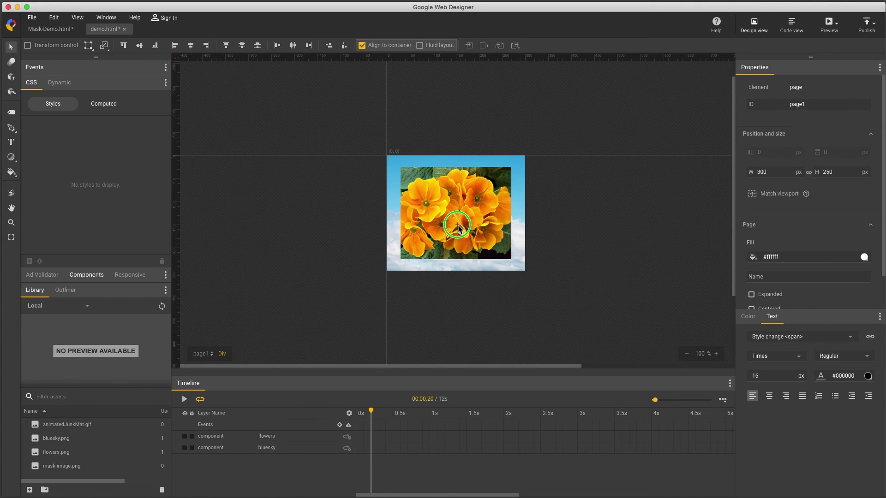
Step: Add assets/animatedJunkMat.gif as an image mask on the flowers image
{"action": "right_click", "coordinate": [457, 225]}
{"action": "left_click", "coordinate": [494, 346]}
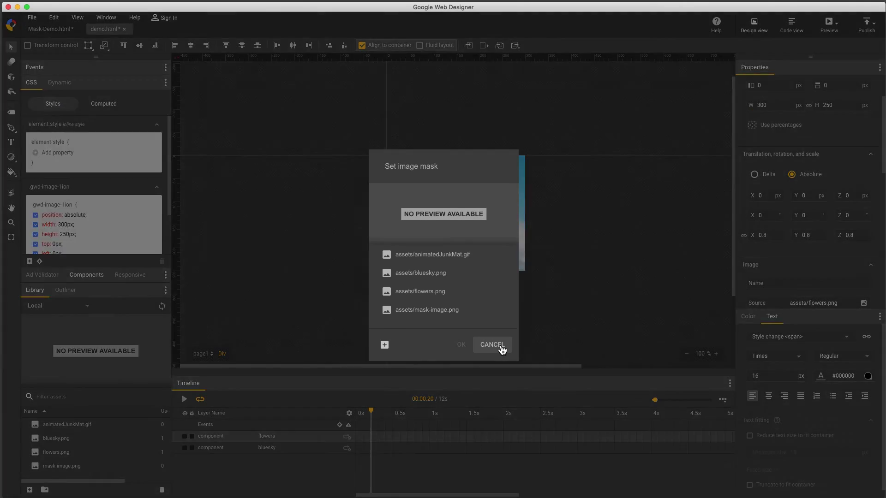
{"action": "left_click", "coordinate": [442, 258]}
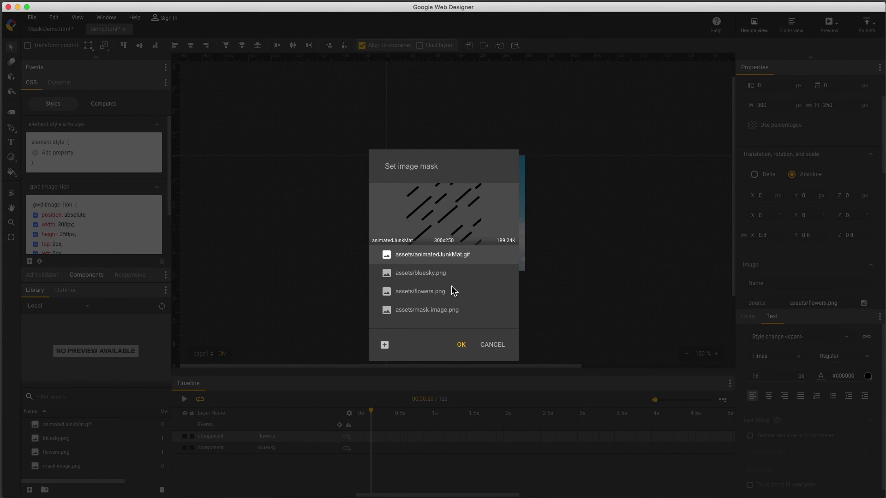
{"action": "left_click", "coordinate": [462, 345]}
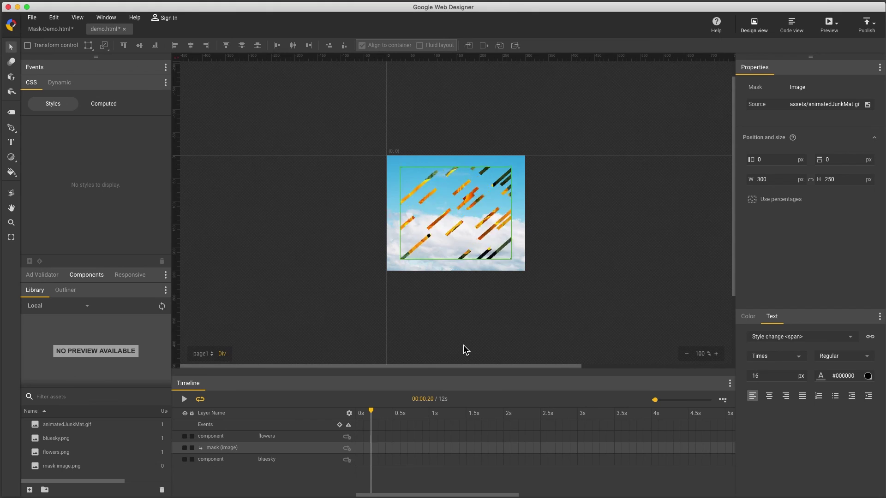